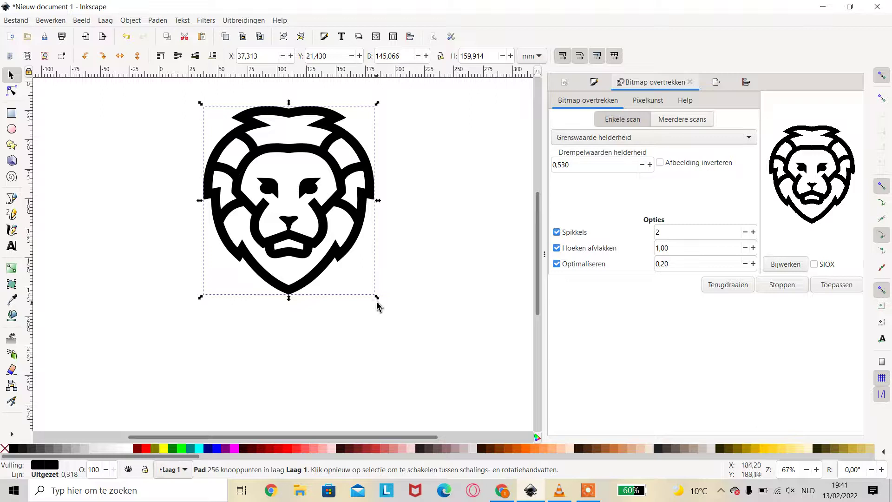
Step: Enlarge the traced lion head and give it a flat red outline
{"action": "left_click_drag", "start_coordinate": [377, 297], "coordinate": [395, 329]}
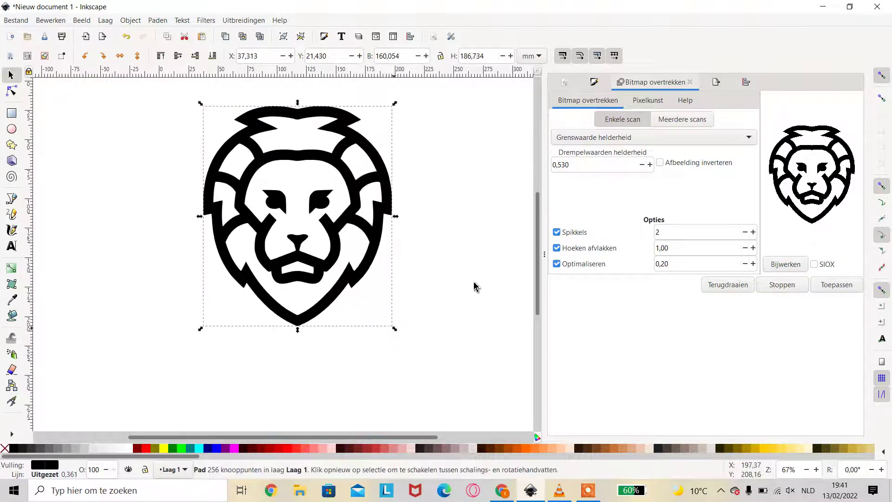
{"action": "left_click", "coordinate": [594, 84]}
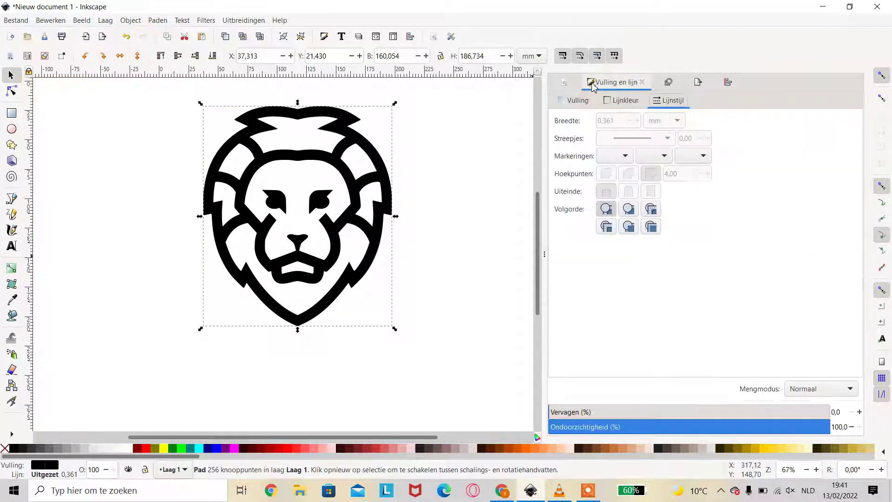
{"action": "left_click", "coordinate": [617, 103]}
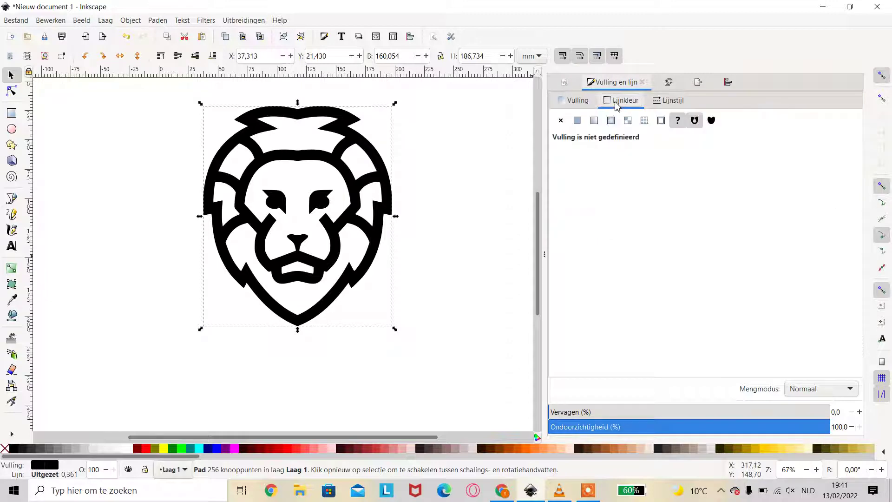
{"action": "left_click", "coordinate": [577, 121]}
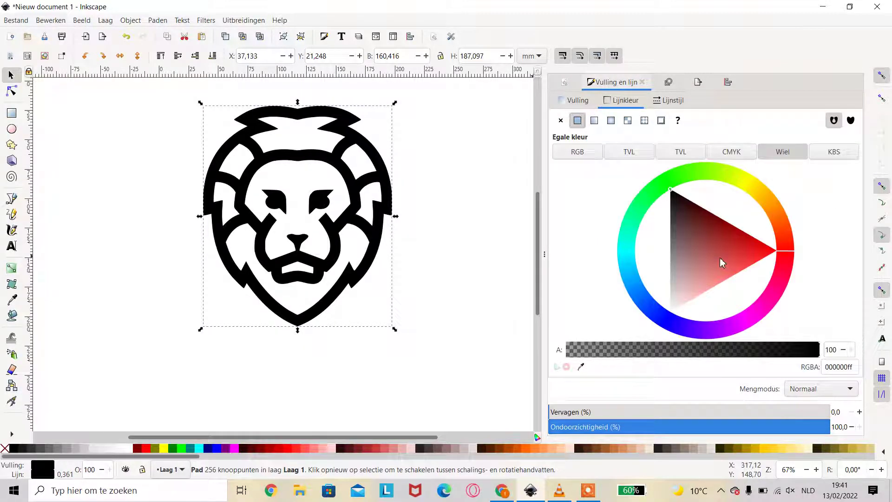
{"action": "left_click_drag", "start_coordinate": [756, 255], "coordinate": [769, 251]}
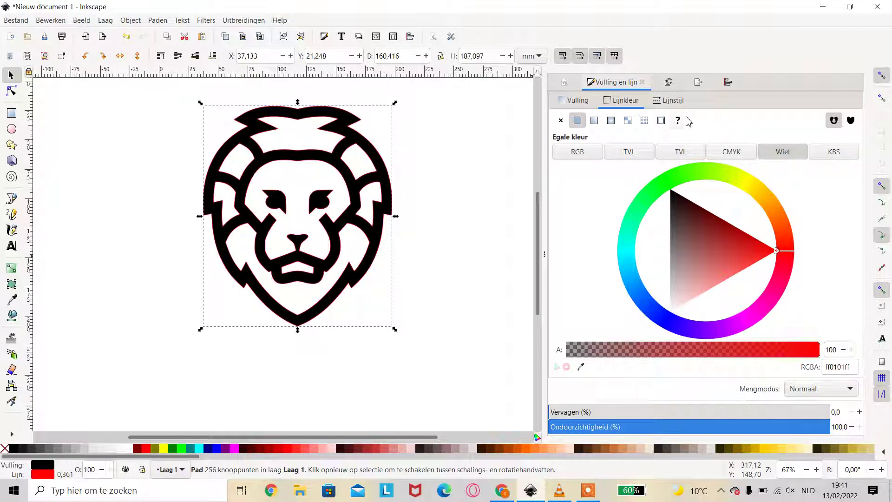
Step: Set the lion's red outline width to 1.261 mm
{"action": "left_click", "coordinate": [673, 100]}
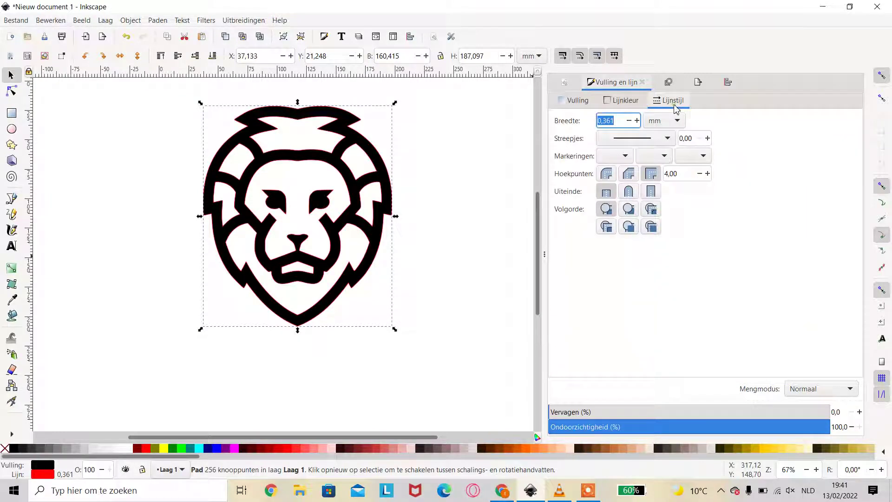
{"action": "left_click", "coordinate": [637, 122]}
{"action": "left_click", "coordinate": [638, 122]}
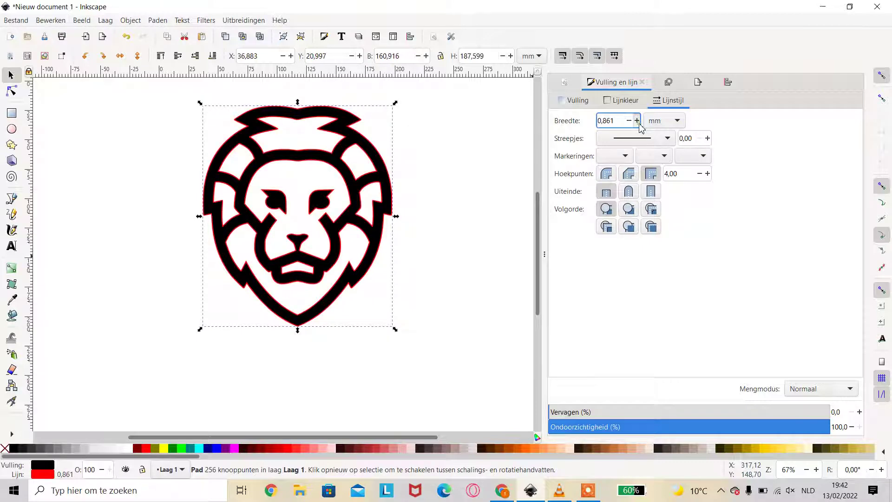
{"action": "left_click", "coordinate": [638, 122]}
{"action": "left_click", "coordinate": [637, 121]}
{"action": "left_click", "coordinate": [638, 122]}
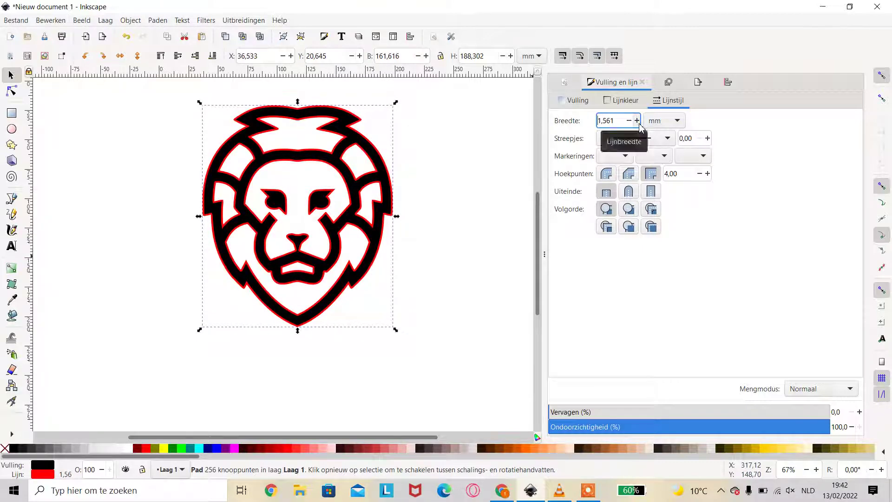
{"action": "left_click", "coordinate": [629, 122]}
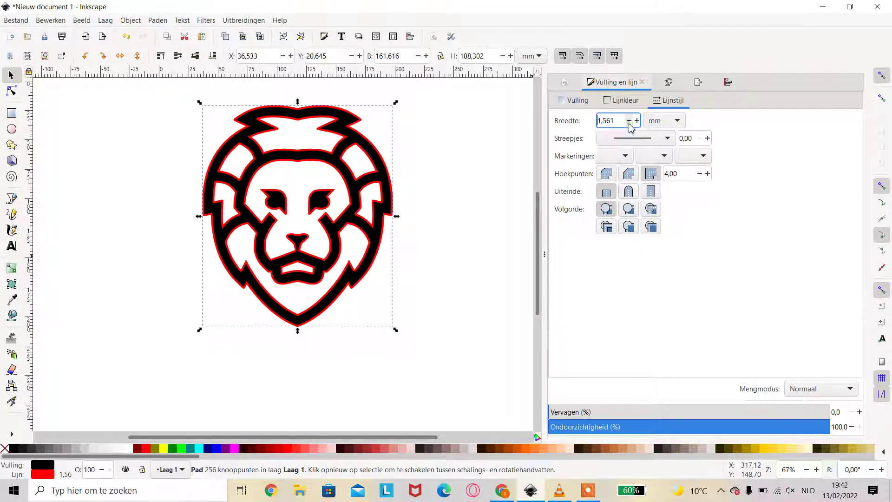
{"action": "left_click", "coordinate": [630, 122]}
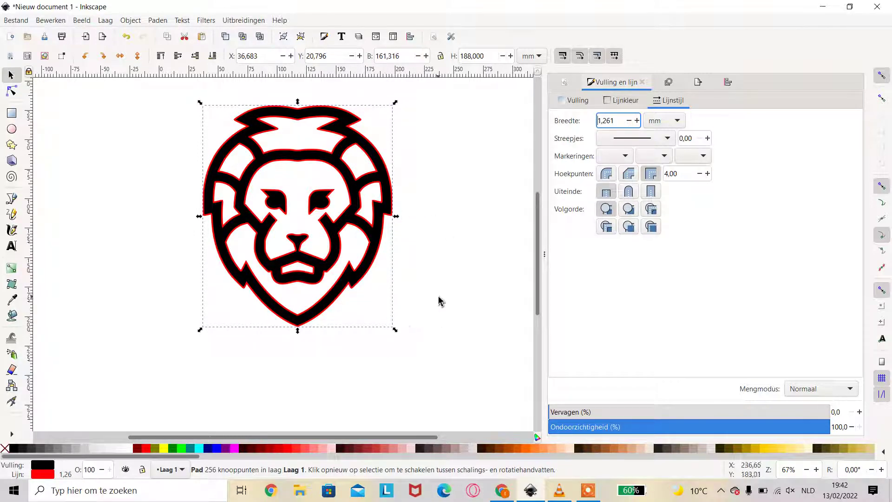
Step: Add the text 'LION' below the lion head and scale it to about 122 × 44 mm
{"action": "left_click", "coordinate": [12, 246]}
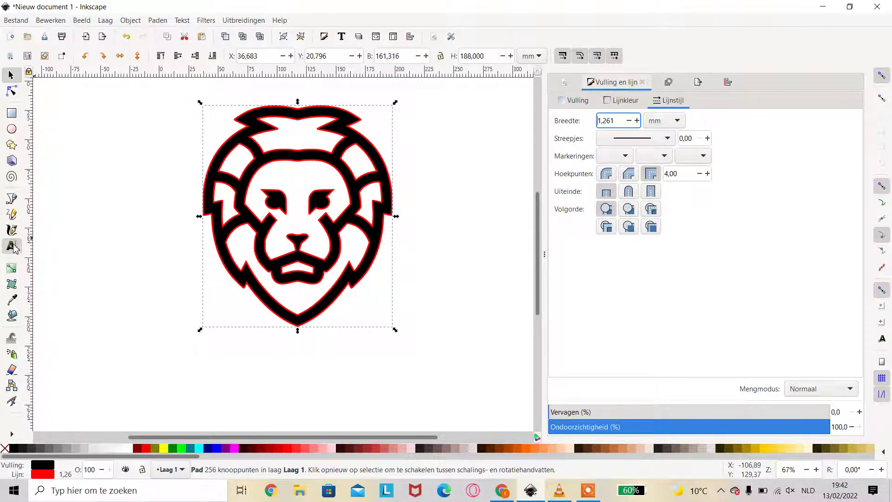
{"action": "left_click", "coordinate": [234, 362]}
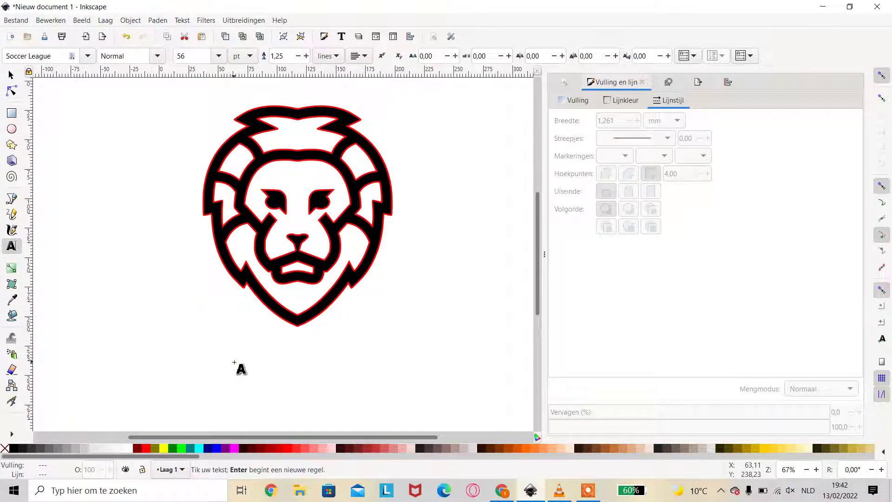
{"action": "type", "text": "LIO"}
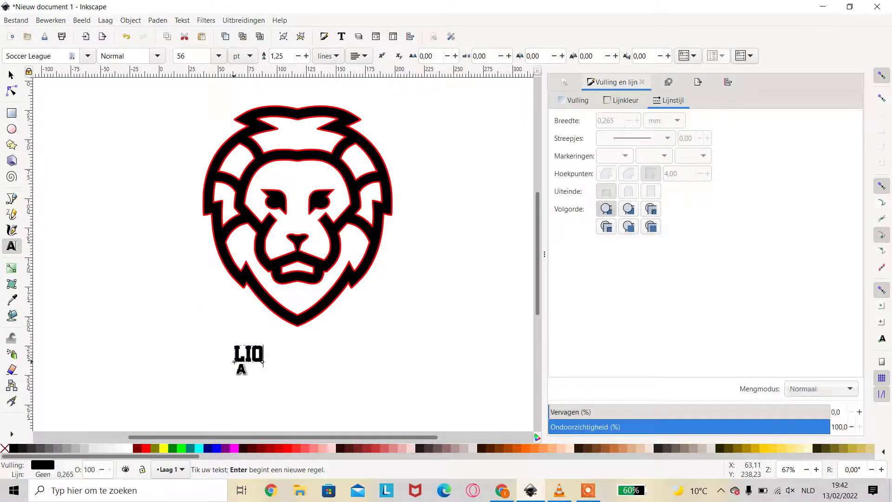
{"action": "type", "text": "N"}
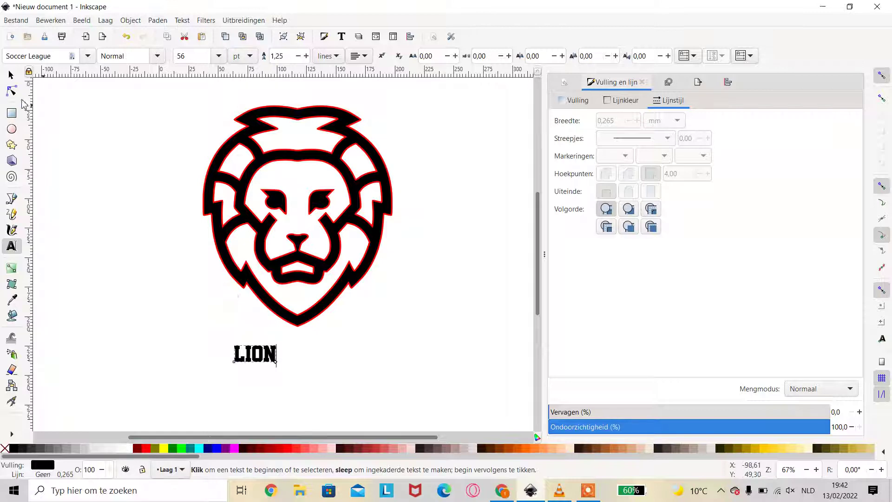
{"action": "left_click", "coordinate": [14, 81]}
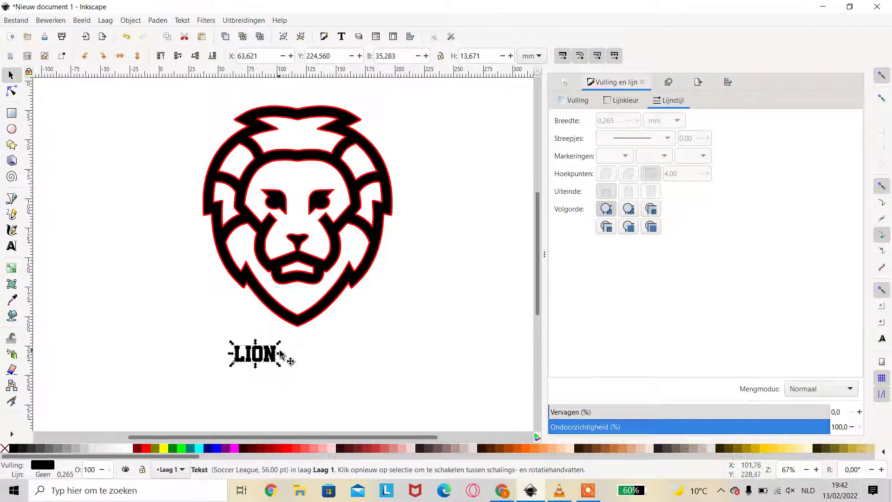
{"action": "left_click_drag", "start_coordinate": [284, 377], "coordinate": [380, 403]}
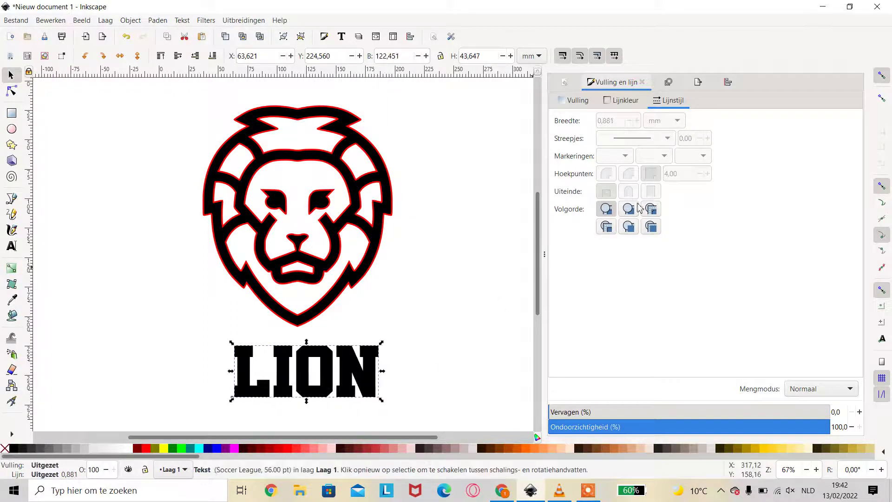
Step: Give the LION text a flat red outline and a fully transparent fill
{"action": "left_click", "coordinate": [619, 103]}
{"action": "left_click", "coordinate": [578, 121]}
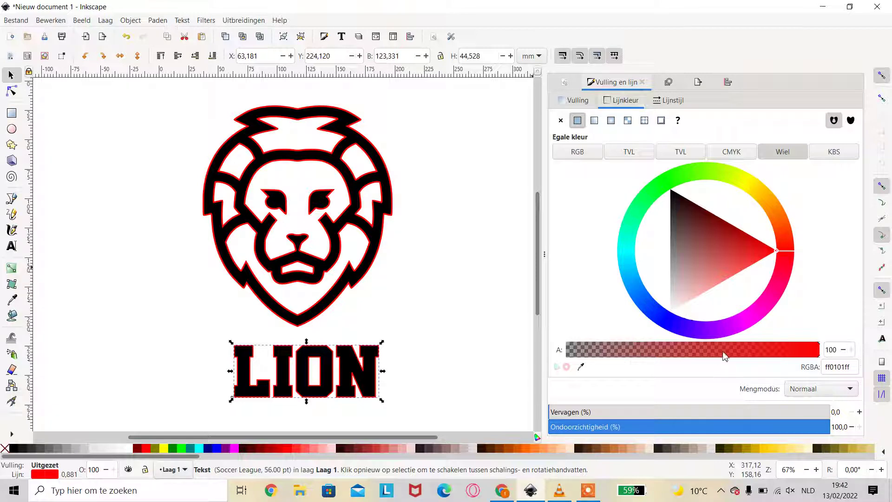
{"action": "mouse_move", "coordinate": [723, 356]}
{"action": "left_mouse_down"}
{"action": "mouse_move", "coordinate": [583, 356]}
{"action": "mouse_move", "coordinate": [866, 356]}
{"action": "left_mouse_up"}
{"action": "left_click", "coordinate": [576, 100]}
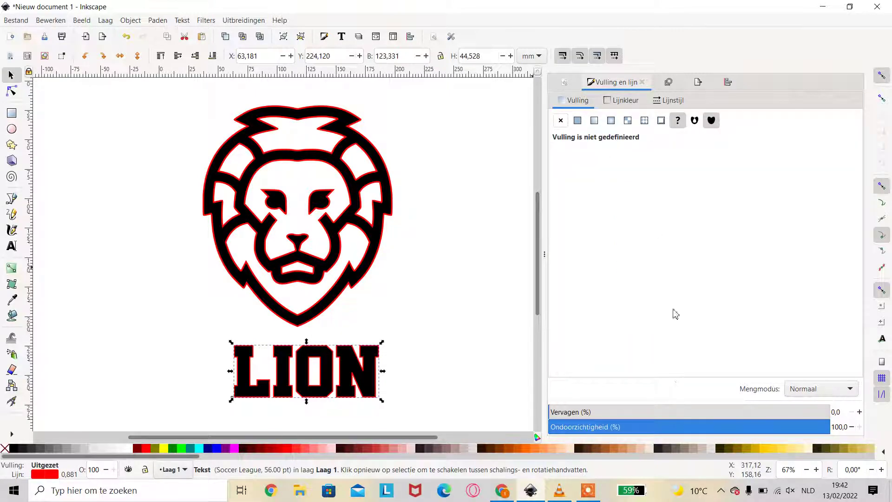
{"action": "left_click", "coordinate": [577, 121]}
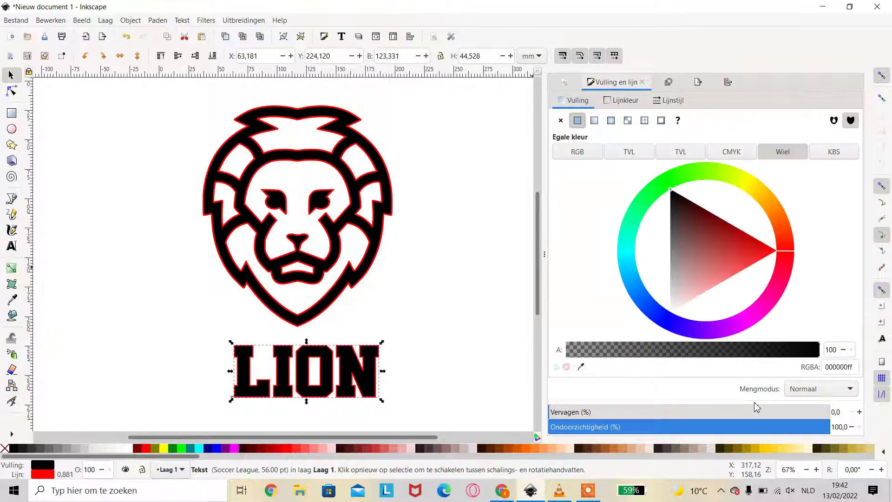
{"action": "left_click_drag", "start_coordinate": [774, 355], "coordinate": [564, 361]}
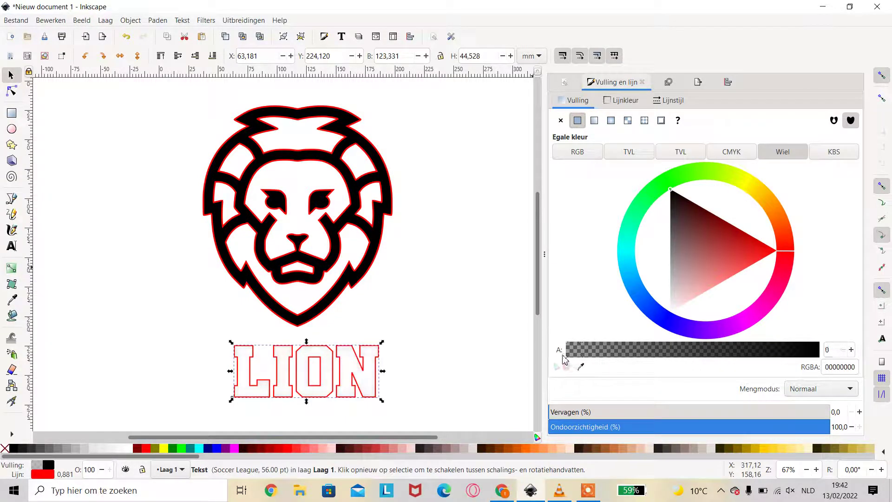
{"action": "left_click", "coordinate": [349, 357]}
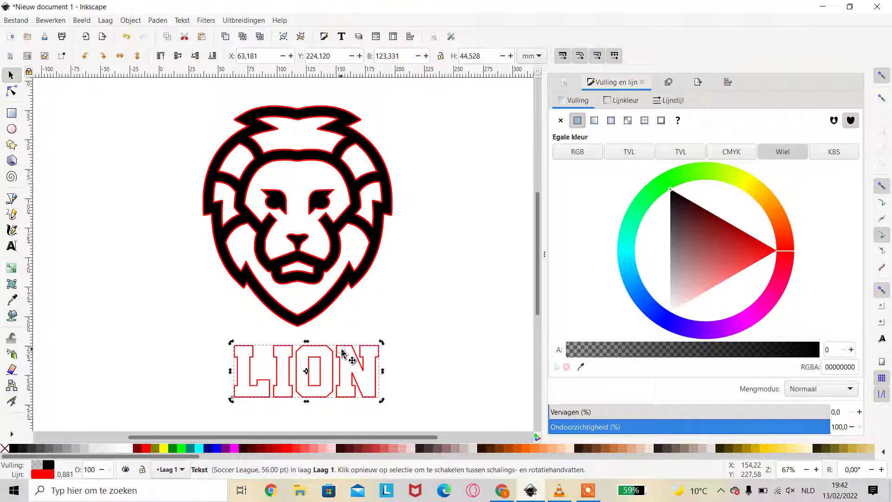
Step: Thicken the LION outline to 2.481 mm and move the text up under the lion
{"action": "left_click", "coordinate": [664, 101]}
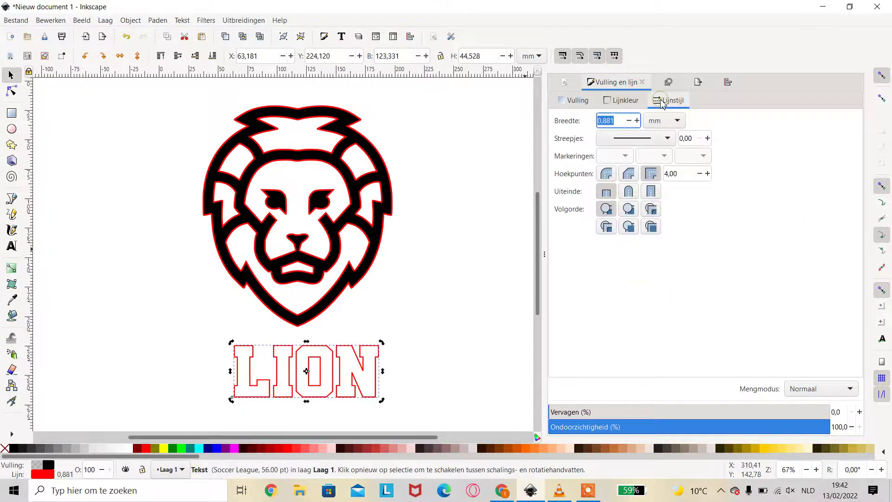
{"action": "left_click", "coordinate": [637, 121]}
{"action": "left_click", "coordinate": [637, 121]}
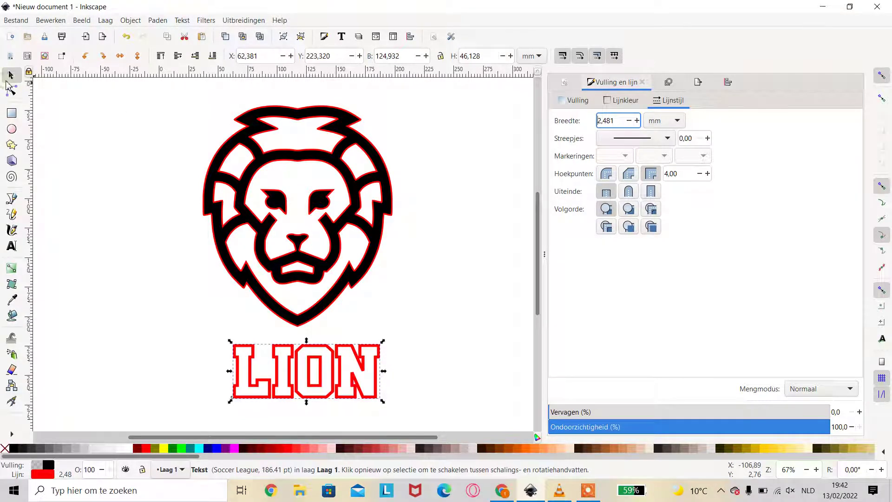
{"action": "left_click_drag", "start_coordinate": [333, 367], "coordinate": [326, 356]}
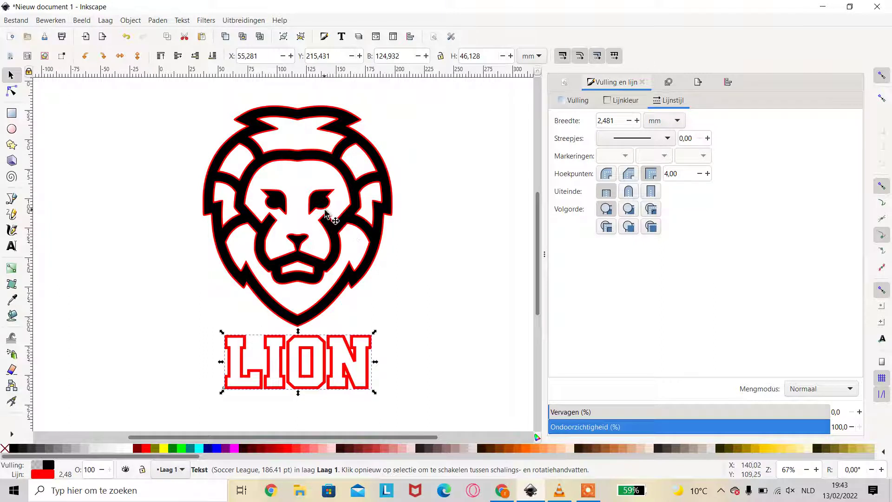
{"action": "left_click", "coordinate": [339, 225]}
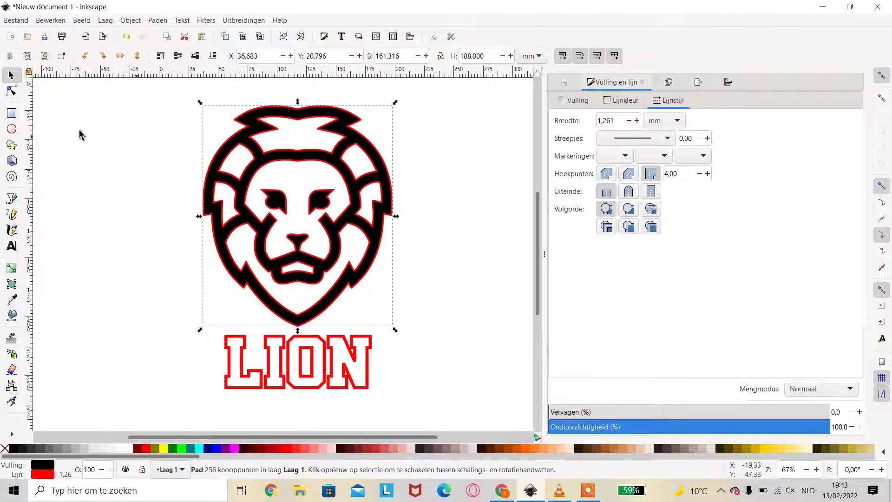
Step: Draw an ellipse left of the lion head and fill it opaque yellow
{"action": "left_click", "coordinate": [12, 130]}
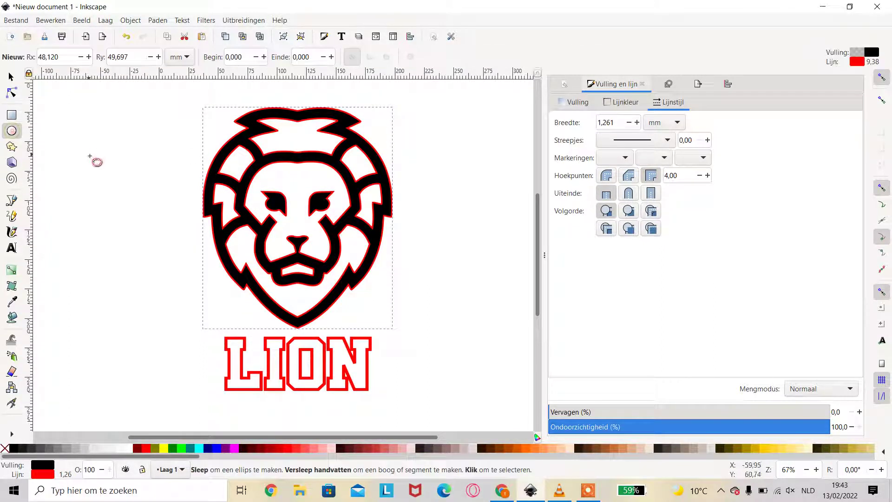
{"action": "left_click_drag", "start_coordinate": [91, 157], "coordinate": [208, 283]}
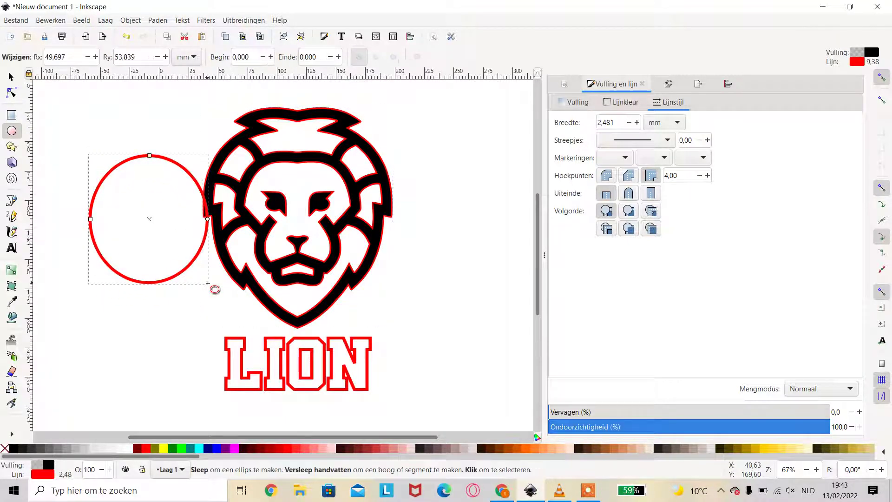
{"action": "left_click", "coordinate": [589, 105]}
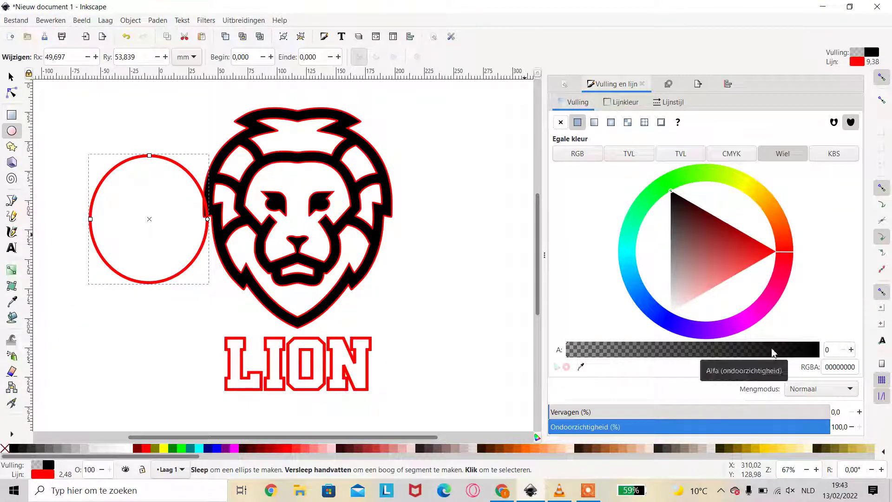
{"action": "left_click_drag", "start_coordinate": [775, 352], "coordinate": [824, 357]}
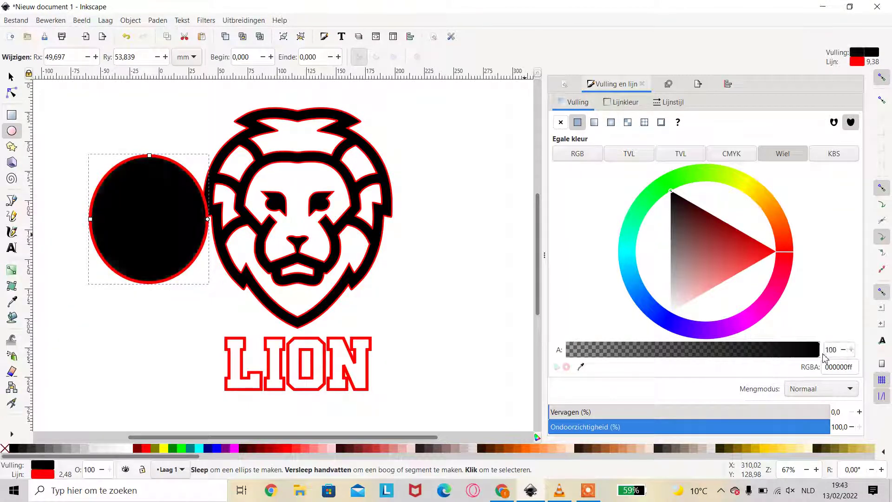
{"action": "left_click", "coordinate": [166, 448]}
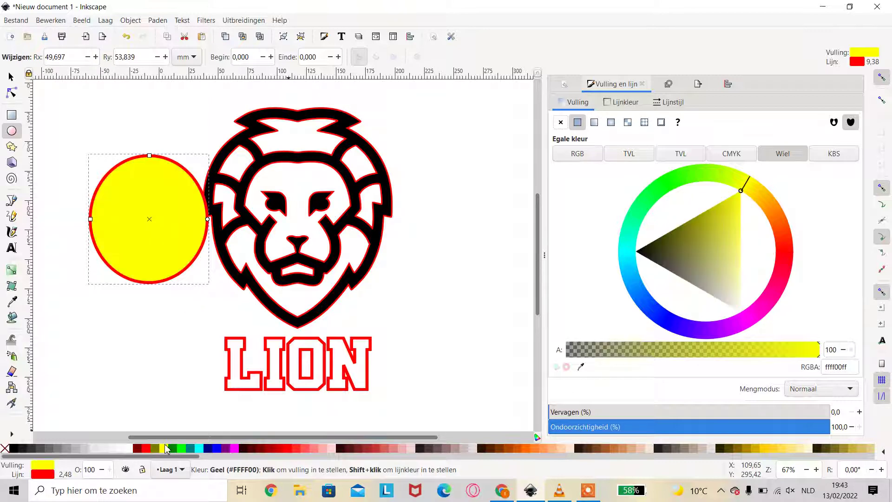
Step: Reduce the ellipse's outline width to 0 so it has no stroke
{"action": "left_click", "coordinate": [669, 102]}
{"action": "left_click", "coordinate": [629, 123]}
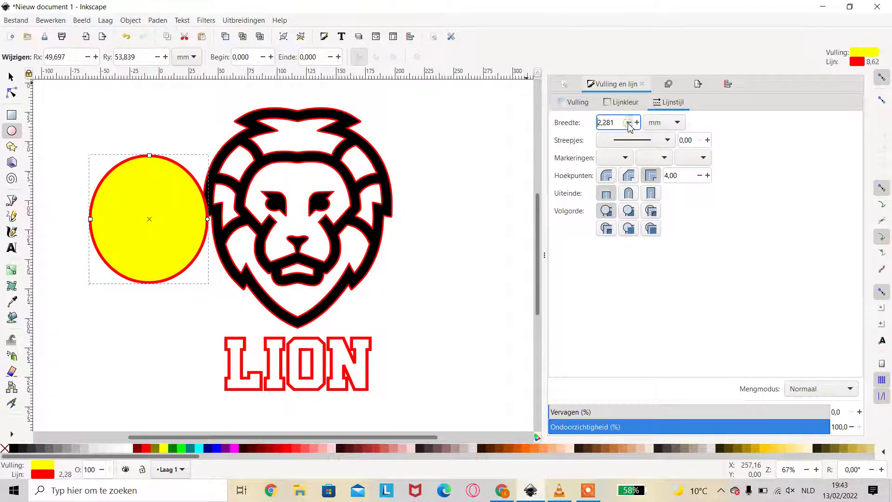
{"action": "left_click", "coordinate": [628, 123]}
{"action": "left_click", "coordinate": [629, 122]}
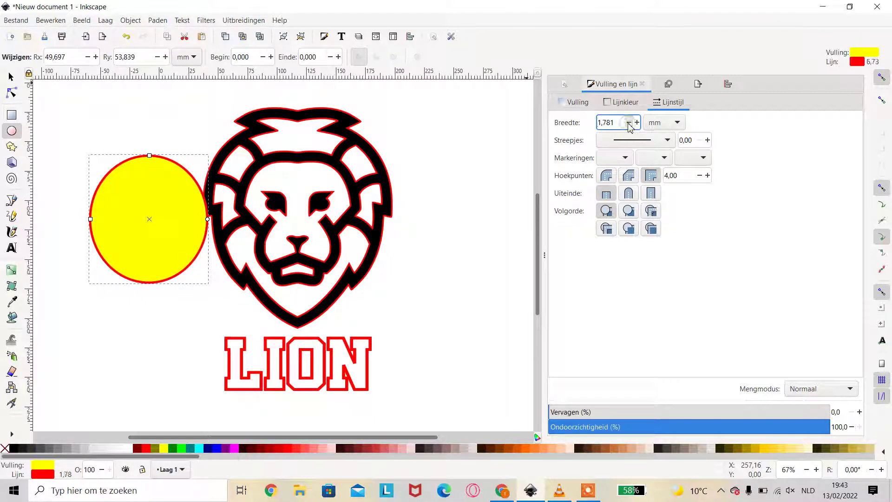
{"action": "left_click", "coordinate": [628, 123]}
{"action": "left_click", "coordinate": [629, 123]}
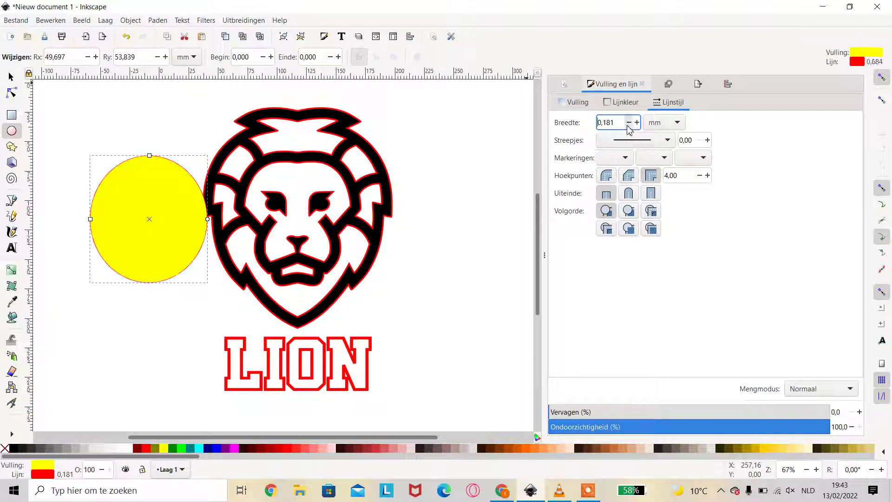
{"action": "left_click", "coordinate": [629, 122]}
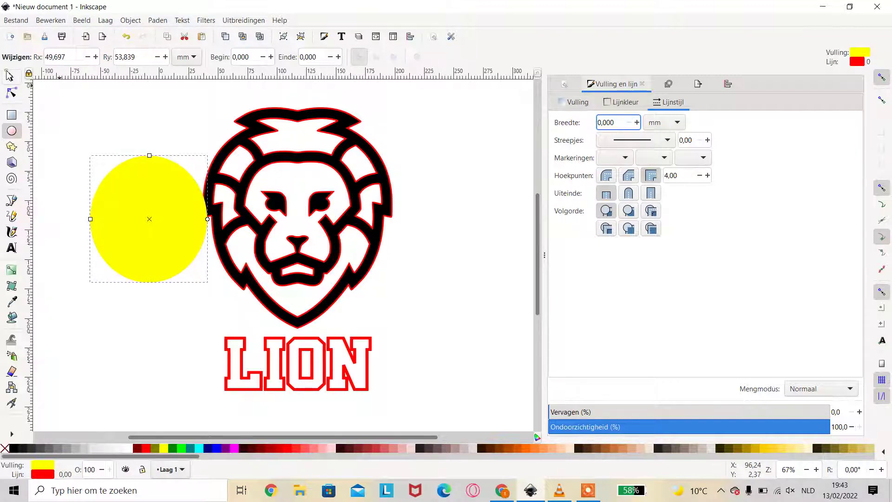
{"action": "left_click", "coordinate": [11, 76]}
Step: Enlarge the yellow circle, move it over the lion head and lower it behind
{"action": "left_click_drag", "start_coordinate": [210, 151], "coordinate": [251, 116]}
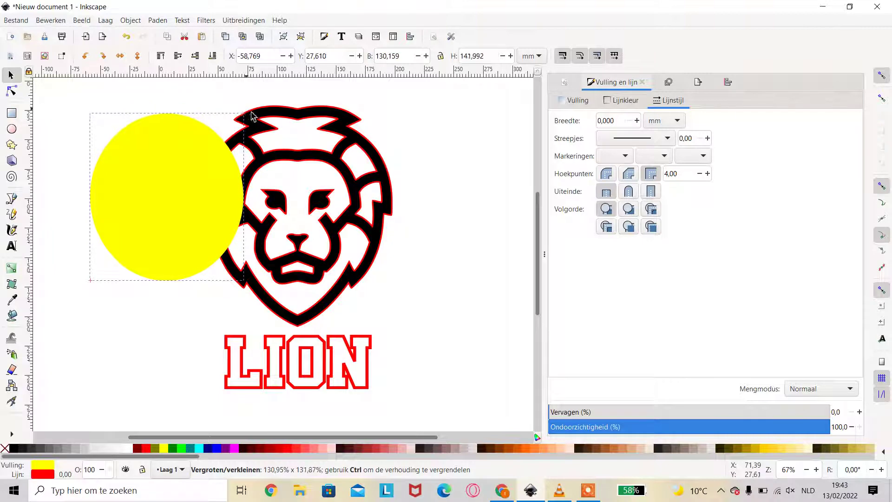
{"action": "left_click_drag", "start_coordinate": [250, 117], "coordinate": [253, 114]}
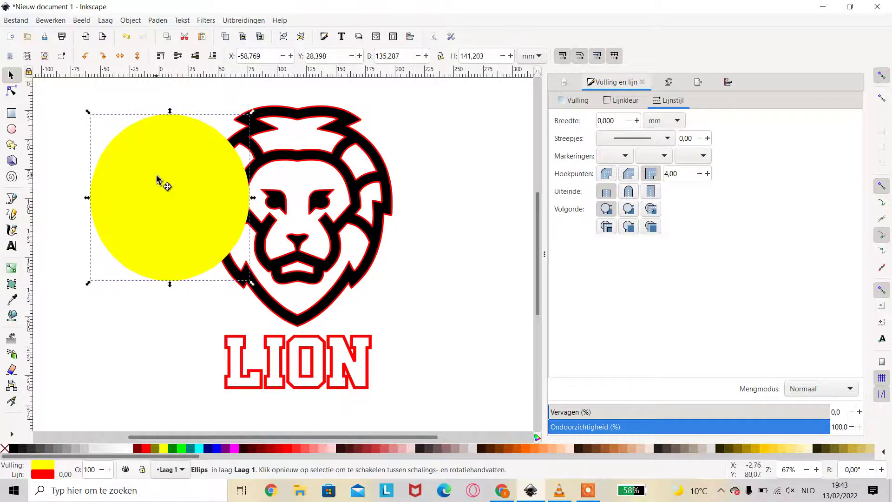
{"action": "left_click_drag", "start_coordinate": [166, 181], "coordinate": [296, 193]}
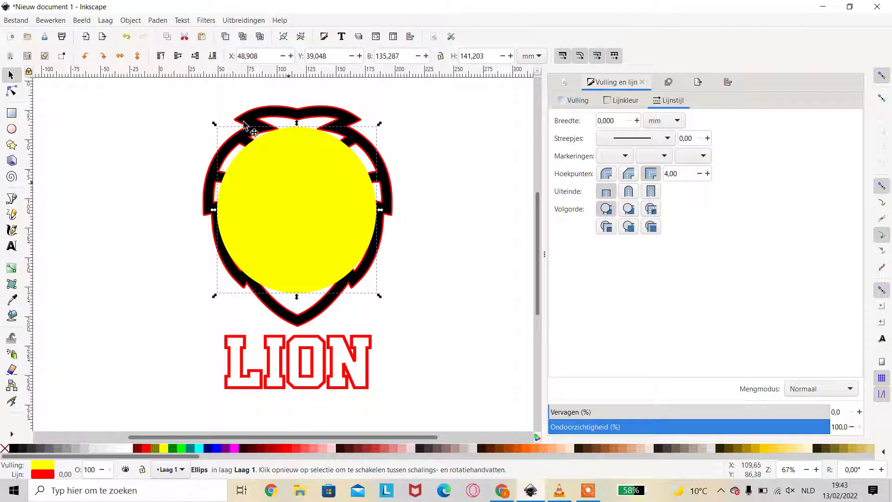
{"action": "left_click", "coordinate": [213, 56]}
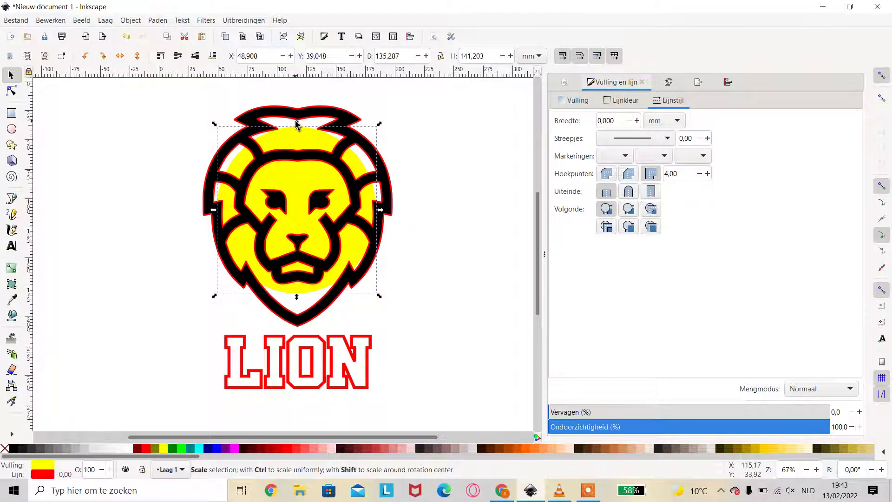
Step: Stretch the circle to about 175.5 × 190.5 mm around the mane and move LION aside
{"action": "left_click_drag", "start_coordinate": [296, 124], "coordinate": [296, 99]}
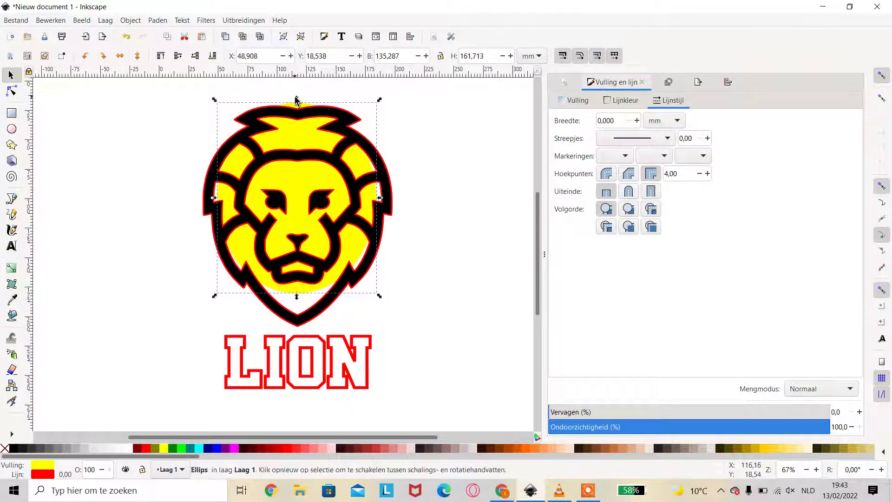
{"action": "left_click_drag", "start_coordinate": [298, 299], "coordinate": [296, 332]}
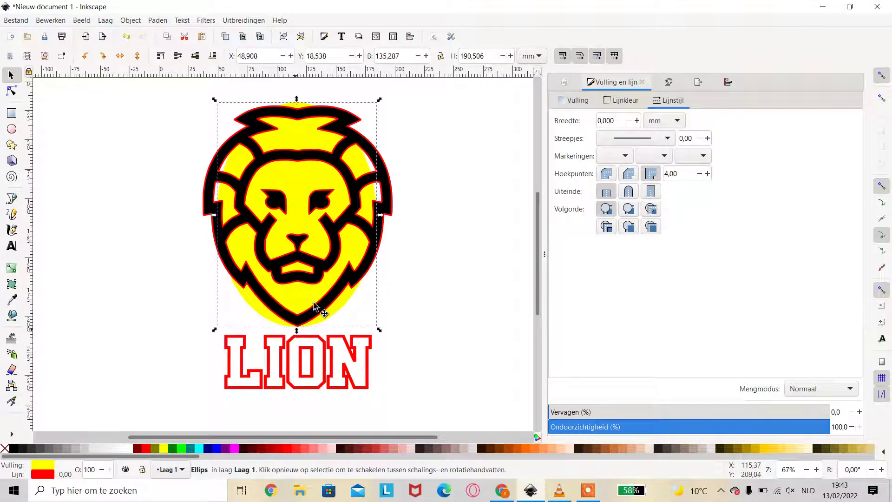
{"action": "left_click_drag", "start_coordinate": [382, 217], "coordinate": [405, 220]}
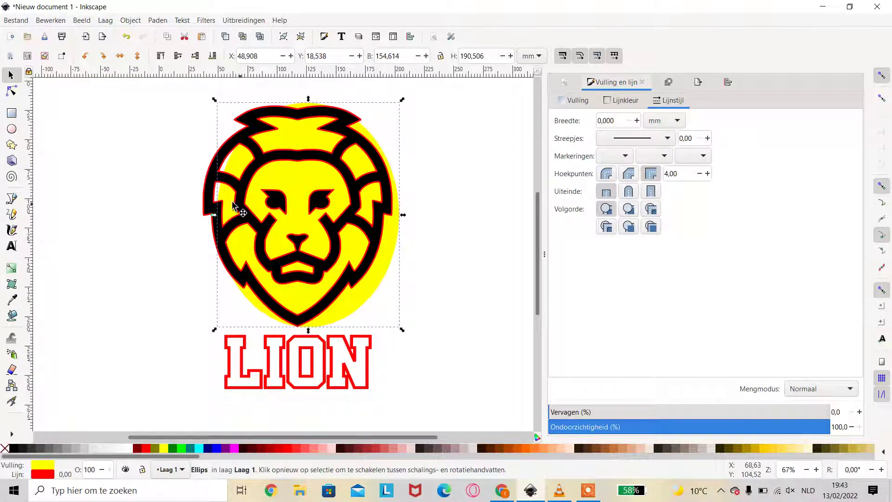
{"action": "left_click_drag", "start_coordinate": [215, 216], "coordinate": [192, 218]}
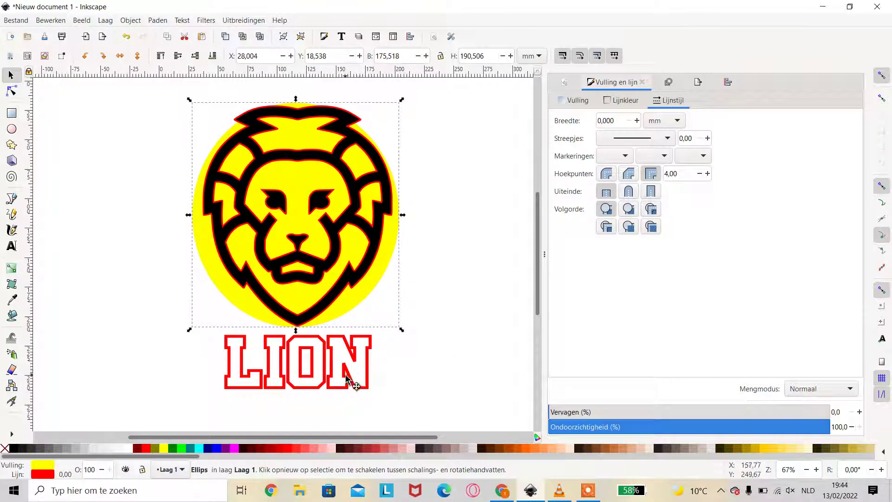
{"action": "left_click_drag", "start_coordinate": [351, 379], "coordinate": [467, 388]}
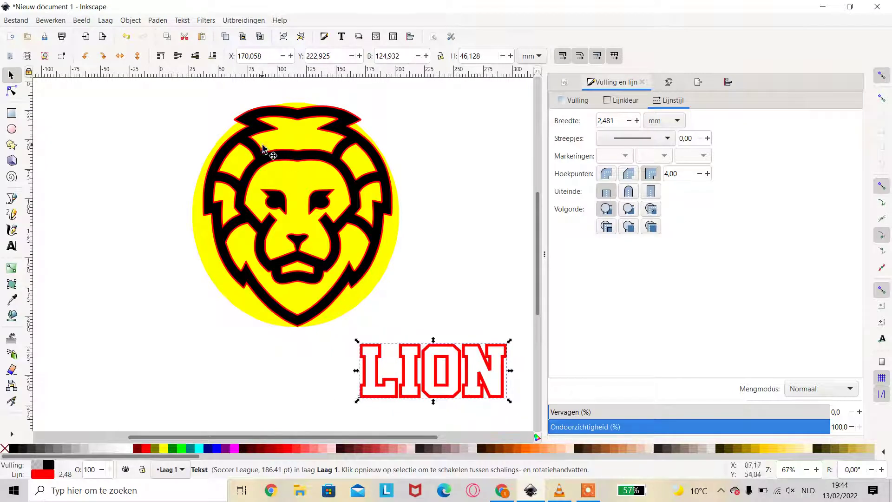
Step: Centre the lion head and yellow circle horizontally and group them
{"action": "left_click_drag", "start_coordinate": [142, 91], "coordinate": [430, 360]}
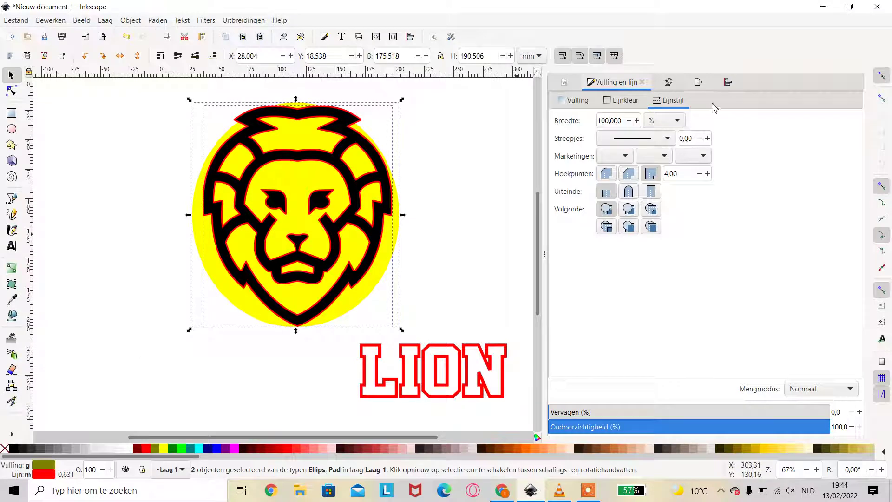
{"action": "left_click", "coordinate": [727, 83]}
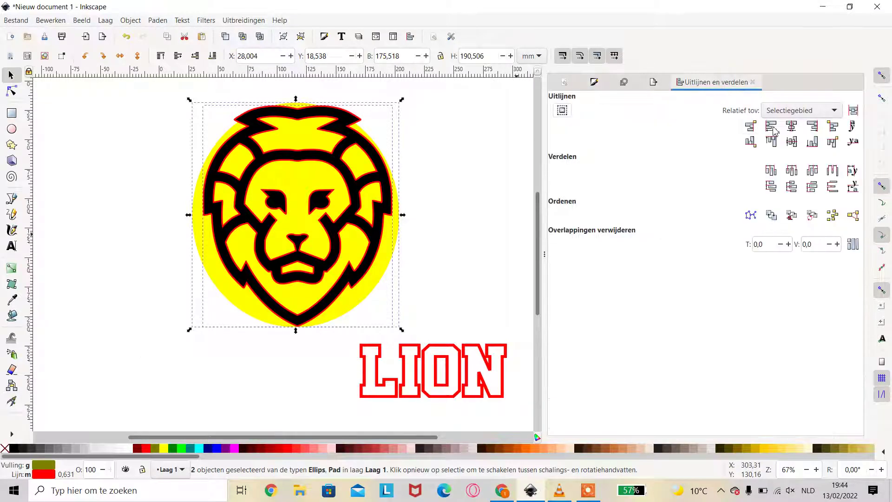
{"action": "left_click", "coordinate": [792, 126]}
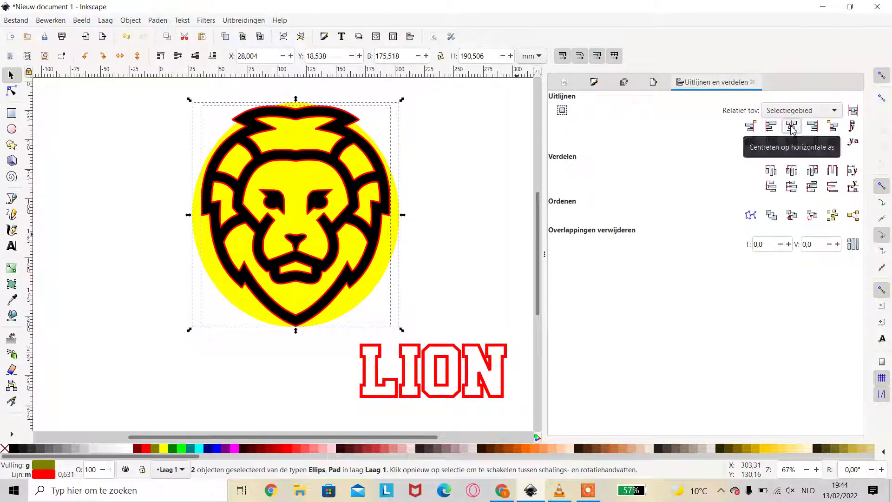
{"action": "left_click", "coordinate": [131, 21]}
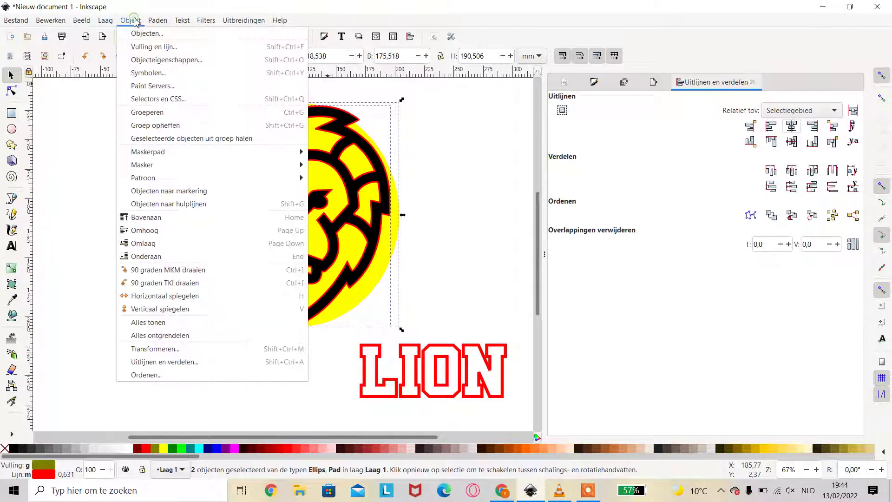
{"action": "left_click", "coordinate": [155, 112]}
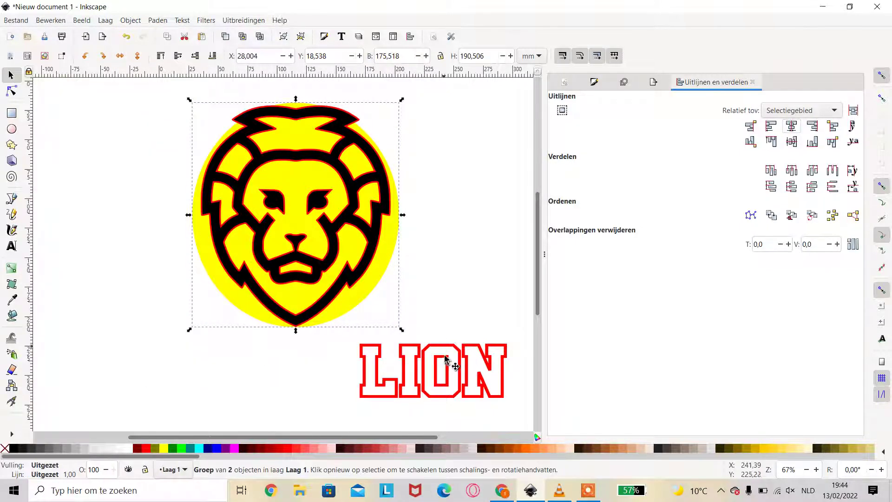
Step: Move the LION text back centred beneath the logo and select it
{"action": "mouse_move", "coordinate": [446, 369]}
{"action": "left_mouse_down"}
{"action": "mouse_move", "coordinate": [380, 372]}
{"action": "mouse_move", "coordinate": [315, 358]}
{"action": "left_mouse_up"}
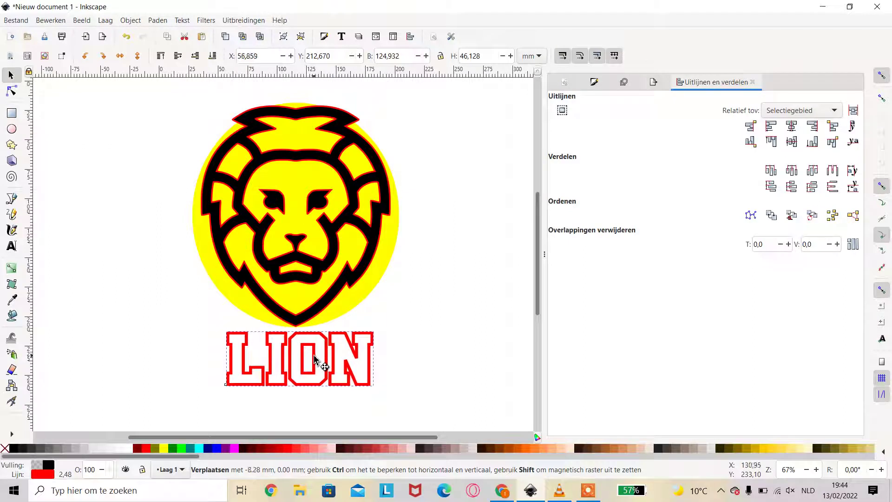
{"action": "left_click_drag", "start_coordinate": [315, 358], "coordinate": [316, 356]}
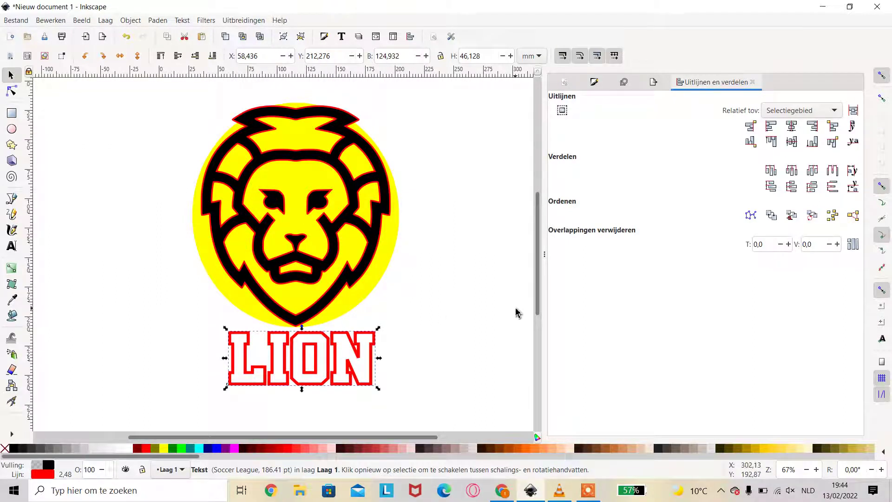
{"action": "left_click", "coordinate": [468, 320]}
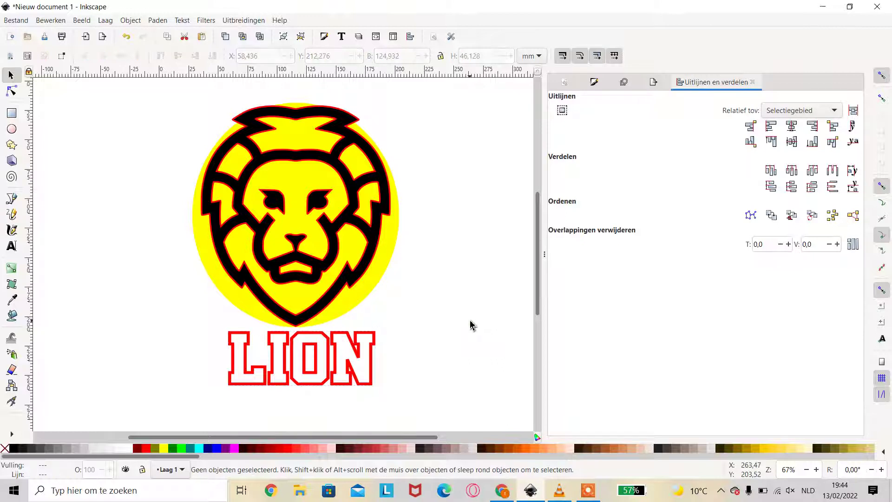
{"action": "left_click", "coordinate": [344, 377]}
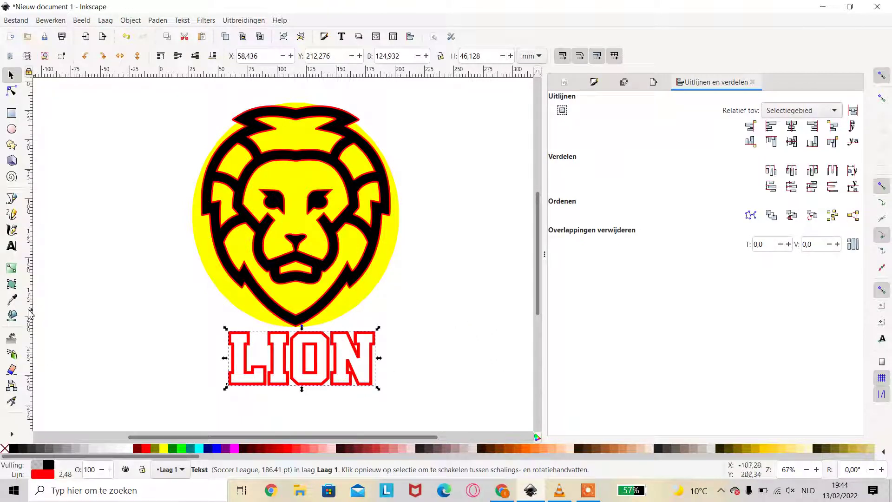
Step: Apply a grey mesh gradient fill to the LION text
{"action": "left_click", "coordinate": [12, 284]}
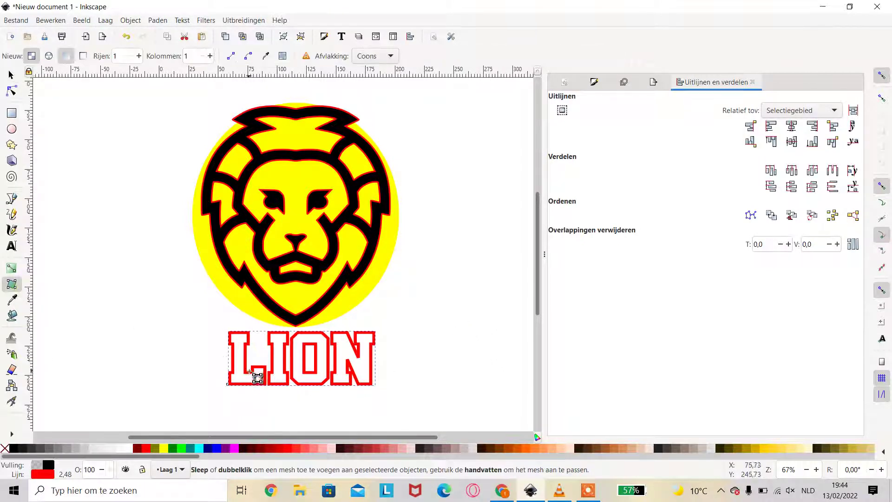
{"action": "double_click", "coordinate": [245, 368]}
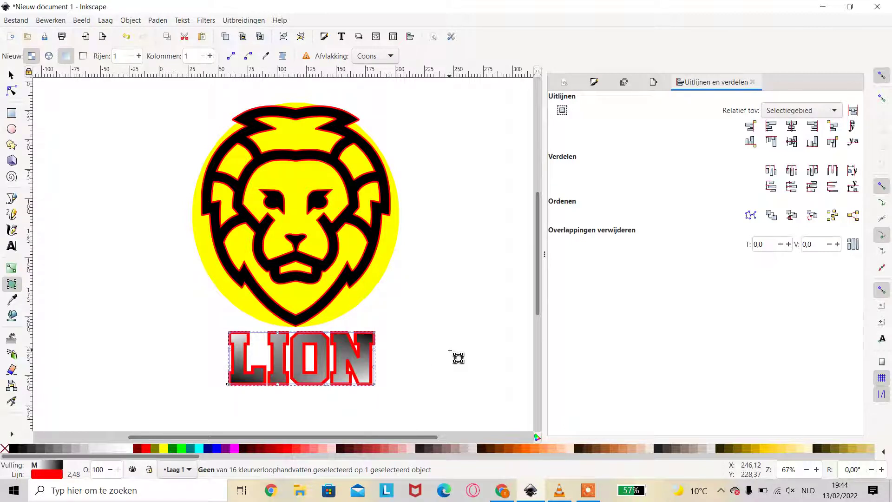
{"action": "left_click", "coordinate": [594, 83]}
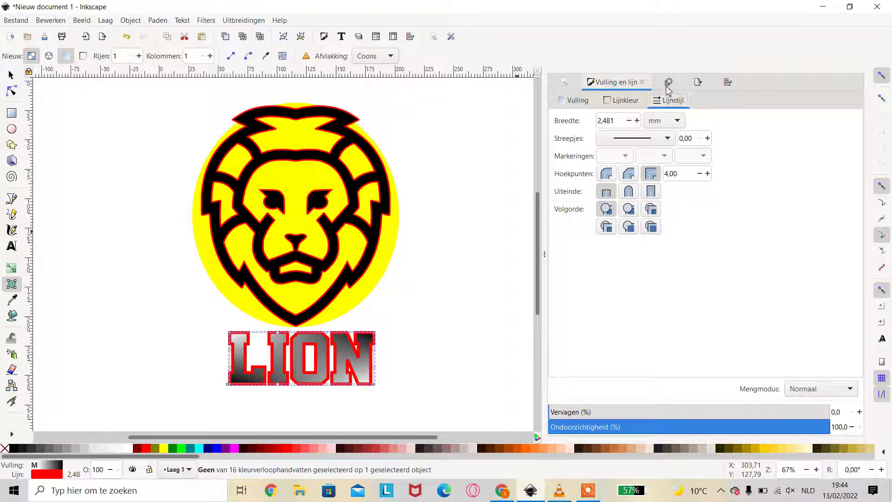
Step: Change the LION outline from red to flat near-black (0c0505ff)
{"action": "left_click", "coordinate": [625, 100]}
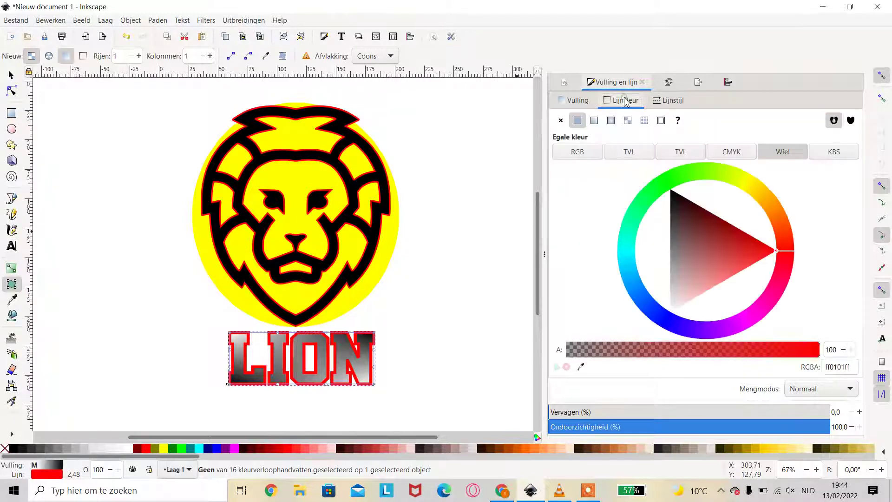
{"action": "left_click", "coordinate": [611, 122]}
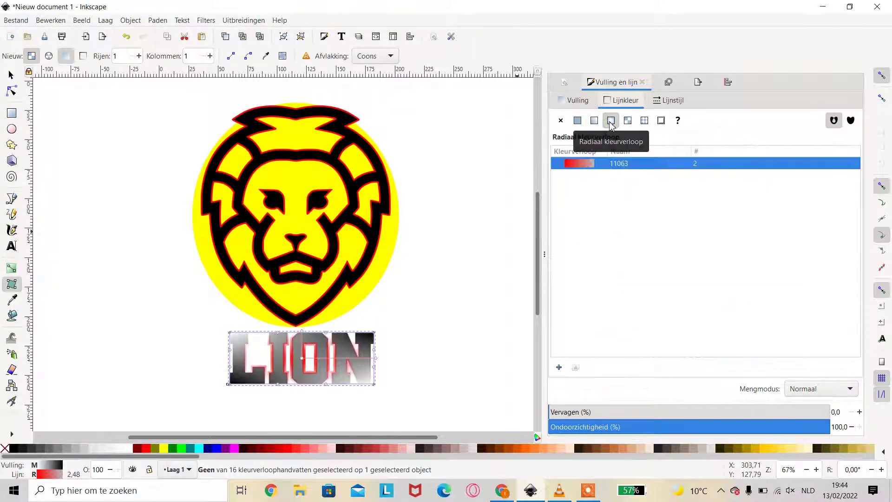
{"action": "left_click", "coordinate": [595, 124]}
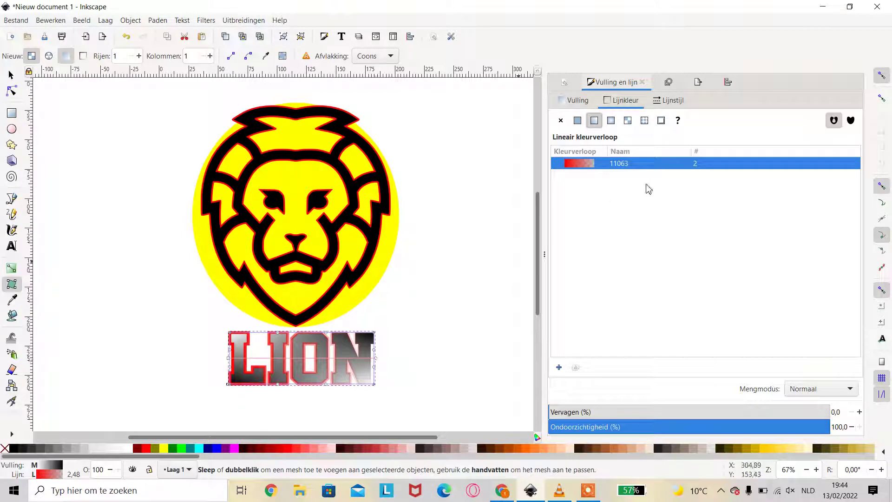
{"action": "left_click", "coordinate": [628, 121]}
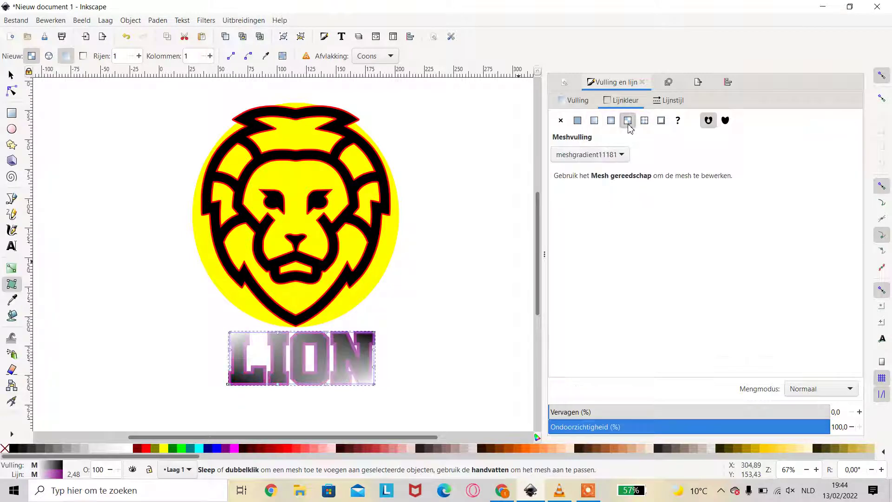
{"action": "left_click", "coordinate": [579, 122]}
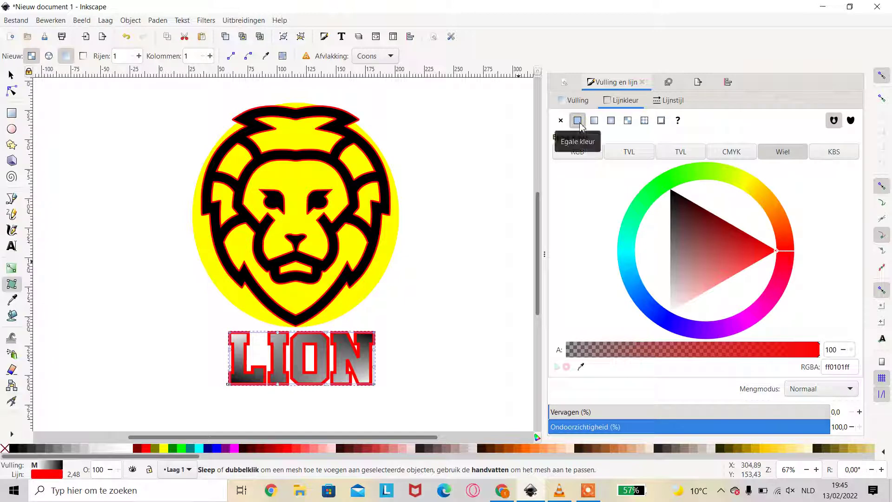
{"action": "mouse_move", "coordinate": [729, 270]}
{"action": "left_mouse_down"}
{"action": "mouse_move", "coordinate": [681, 226]}
{"action": "mouse_move", "coordinate": [675, 195]}
{"action": "left_mouse_up"}
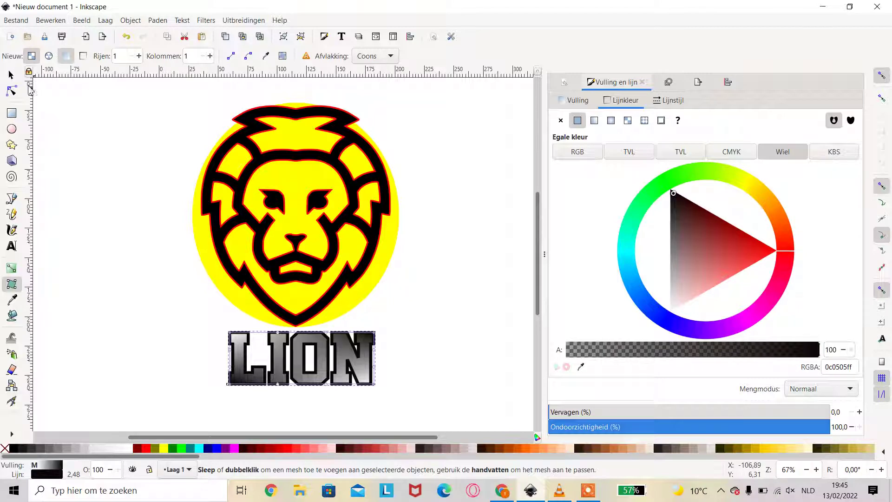
{"action": "left_click", "coordinate": [11, 74]}
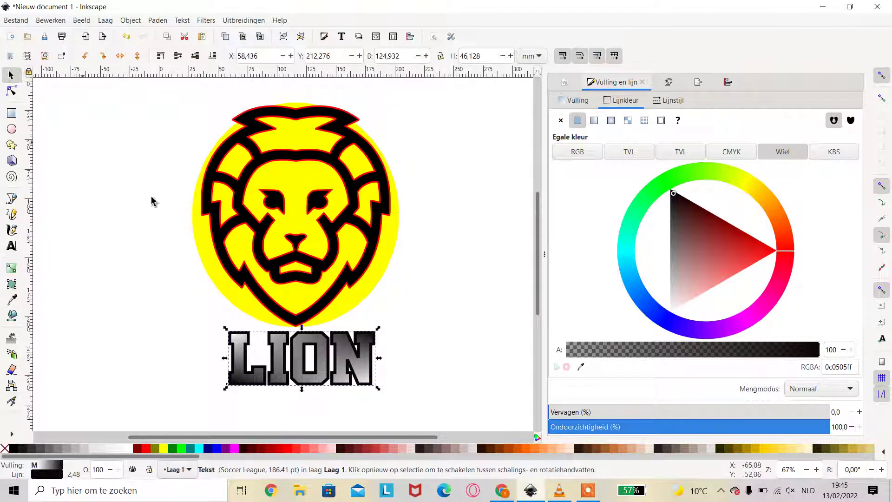
Step: Group the lion emblem and LION text together and show the Export PNG panel
{"action": "left_click", "coordinate": [434, 298]}
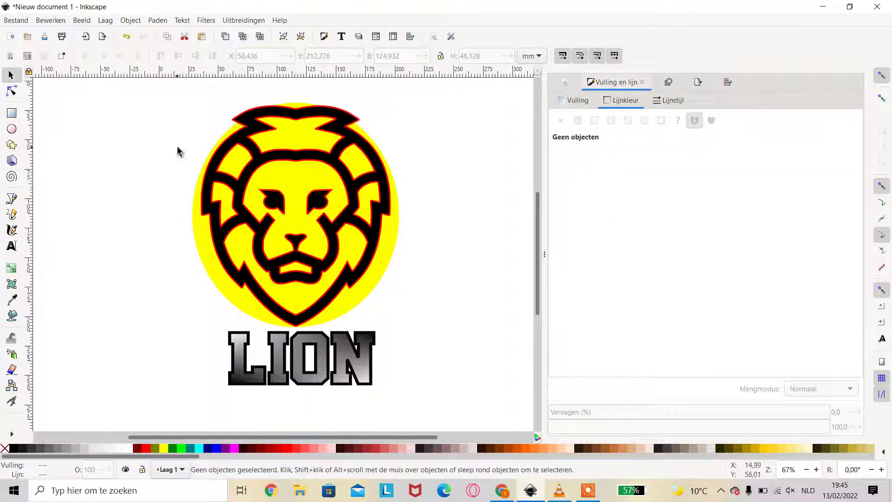
{"action": "left_click", "coordinate": [10, 56]}
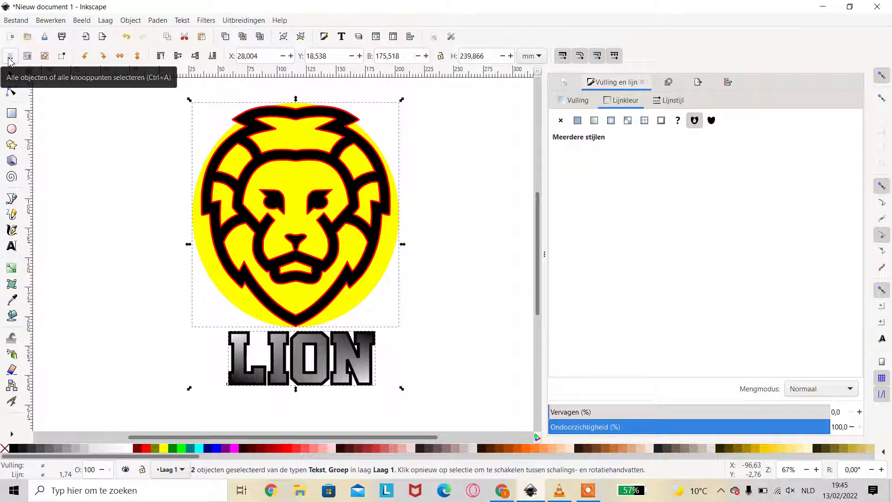
{"action": "left_click", "coordinate": [134, 21]}
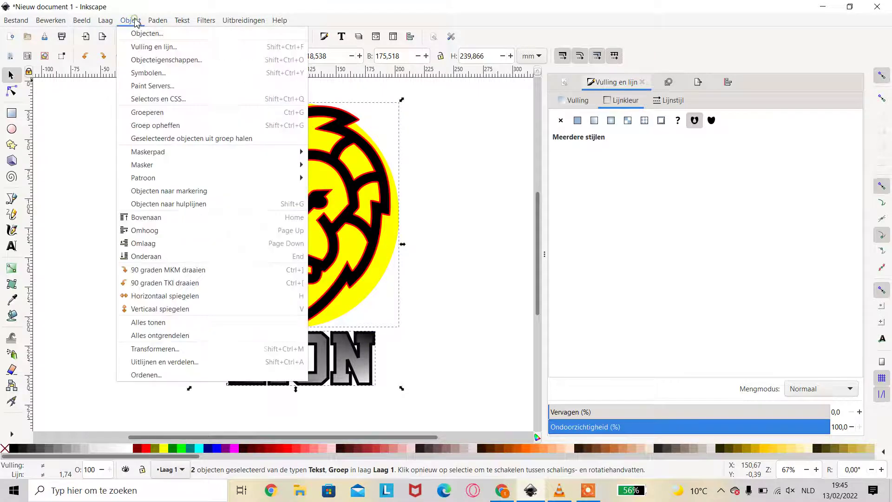
{"action": "left_click", "coordinate": [146, 114]}
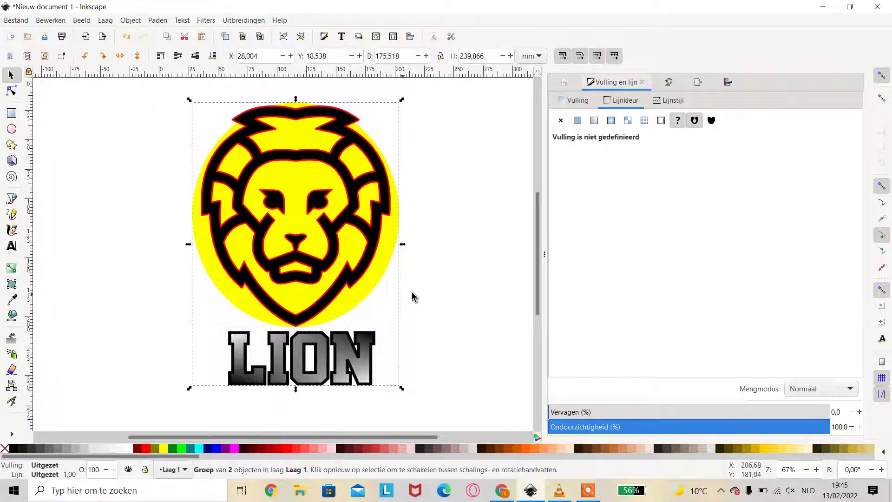
{"action": "left_click", "coordinate": [727, 85]}
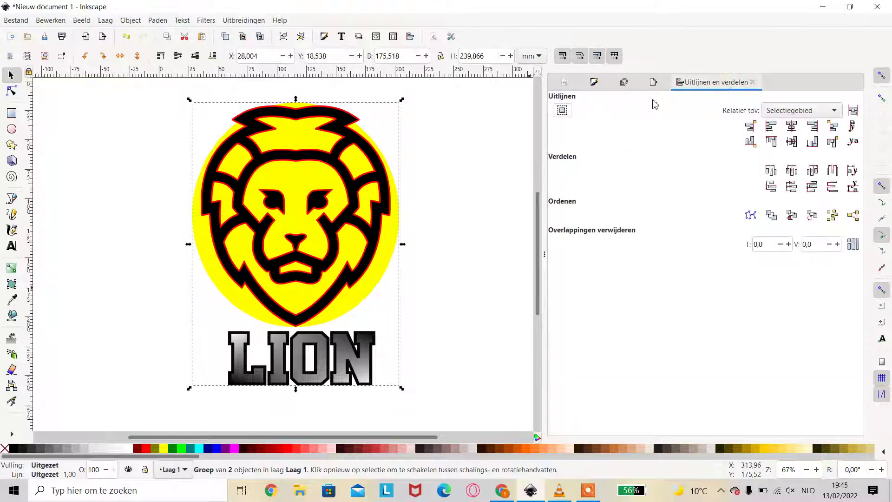
{"action": "left_click", "coordinate": [653, 83]}
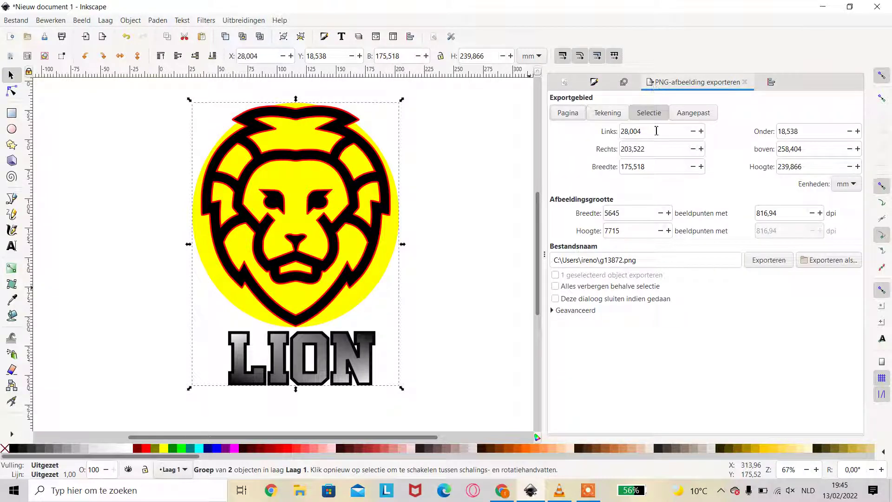
Step: Export the whole drawing as 'LION ART DESIGN.png' to the Desktop
{"action": "left_click", "coordinate": [609, 113]}
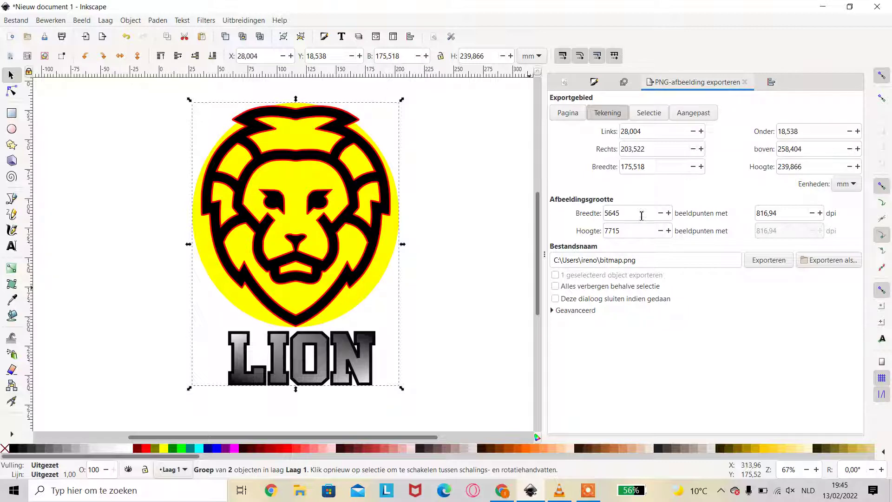
{"action": "left_click", "coordinate": [830, 263]}
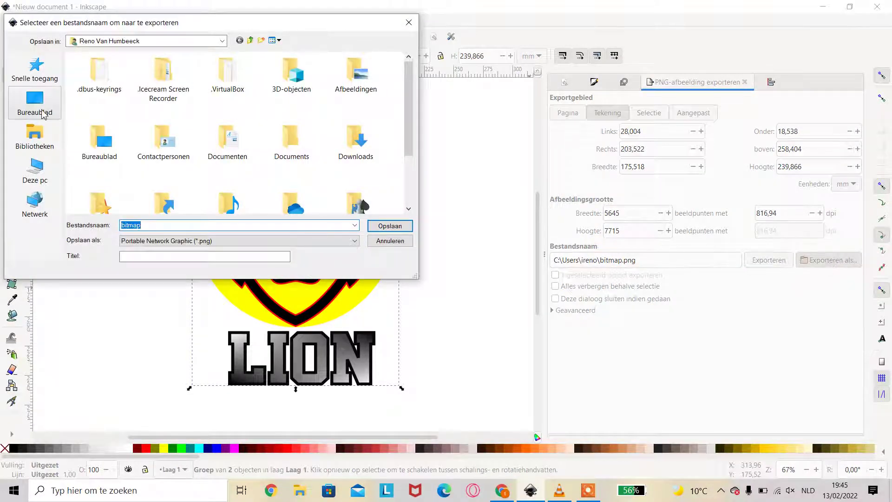
{"action": "left_click", "coordinate": [43, 114]}
{"action": "left_click", "coordinate": [156, 226]}
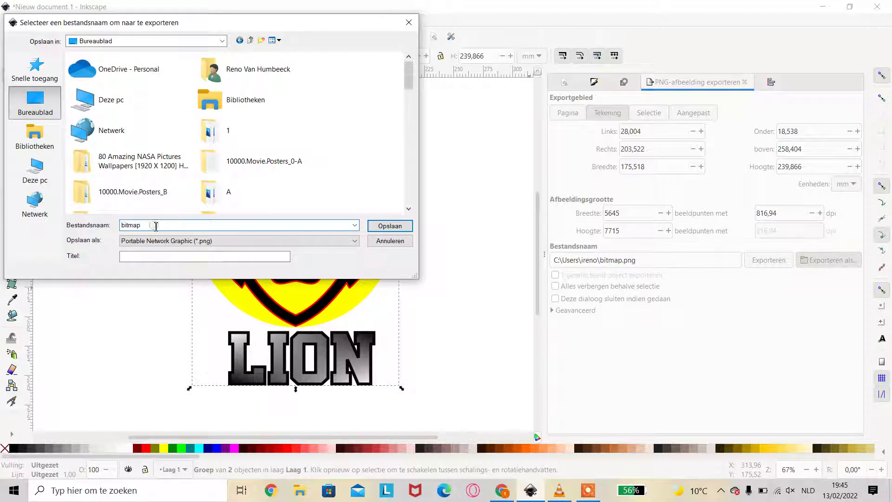
{"action": "key", "text": "BackSpace"}
{"action": "key", "text": "BackSpace"}
{"action": "key", "text": "BackSpace"}
{"action": "type", "text": "LION "}
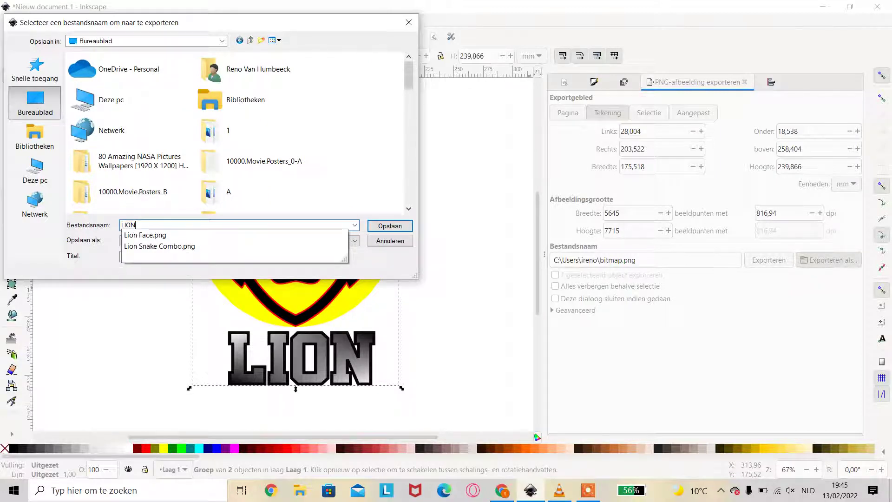
{"action": "type", "text": "AR"}
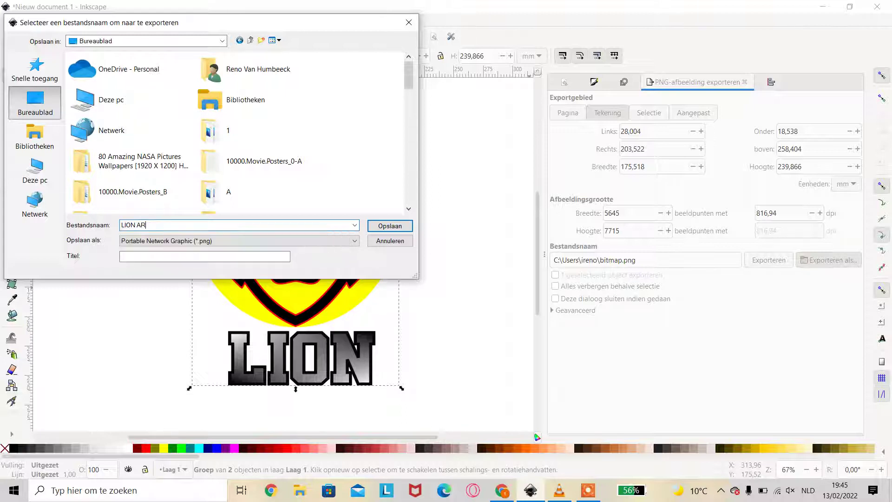
{"action": "type", "text": "T DESIGN"}
{"action": "left_click", "coordinate": [390, 227]}
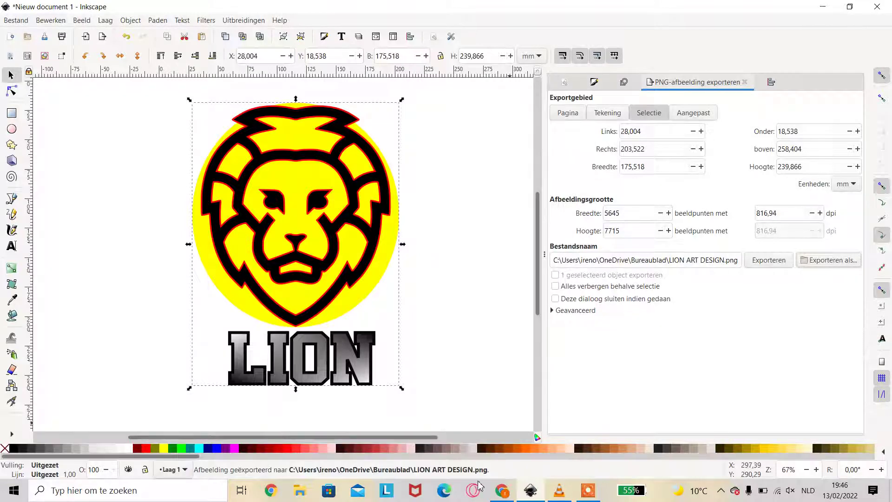
Step: Switch to the TeePublic tab in Chrome and start a new Upload Art design
{"action": "left_click", "coordinate": [501, 492]}
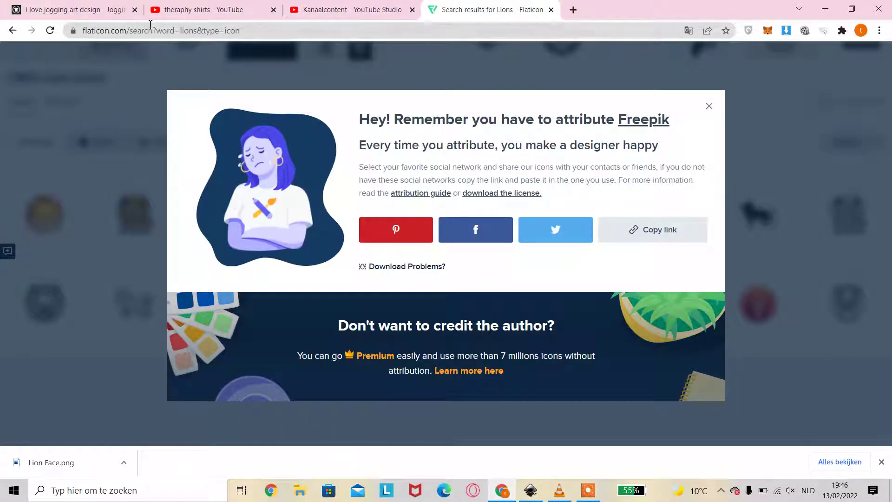
{"action": "left_click", "coordinate": [106, 13]}
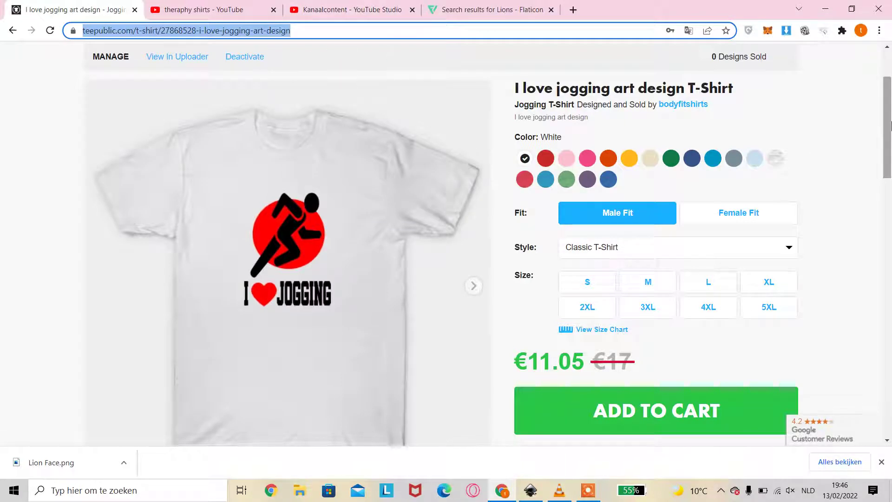
{"action": "left_click", "coordinate": [887, 120]}
{"action": "scroll", "coordinate": [890, 68], "scroll_direction": "up", "scroll_amount": 2}
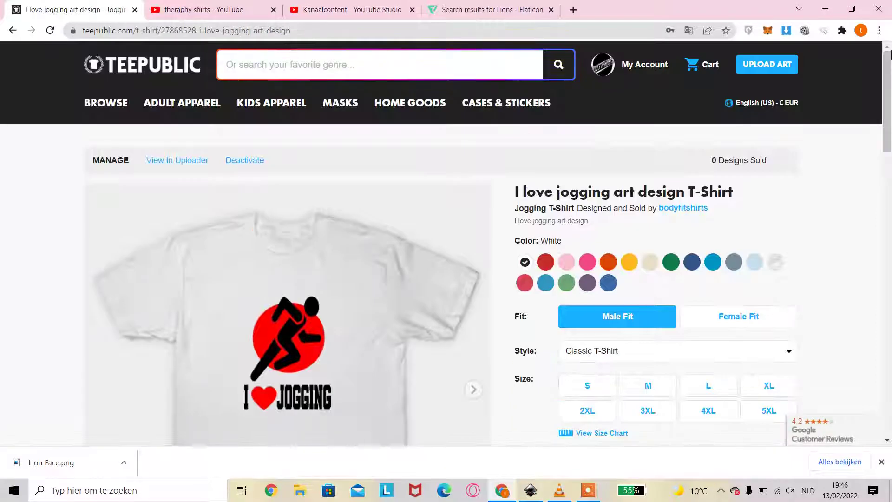
{"action": "left_click", "coordinate": [759, 69]}
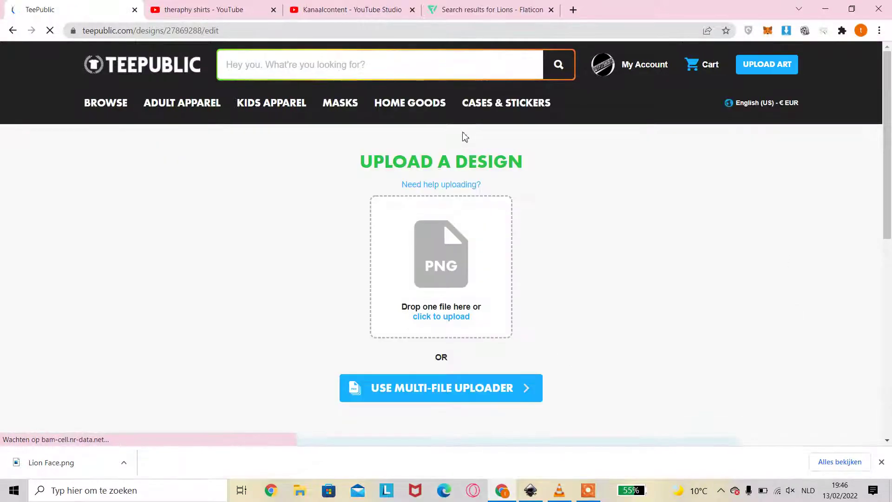
Step: Upload 'LION ART DESIGN.png' and check the lion preview on the page
{"action": "left_click", "coordinate": [448, 259]}
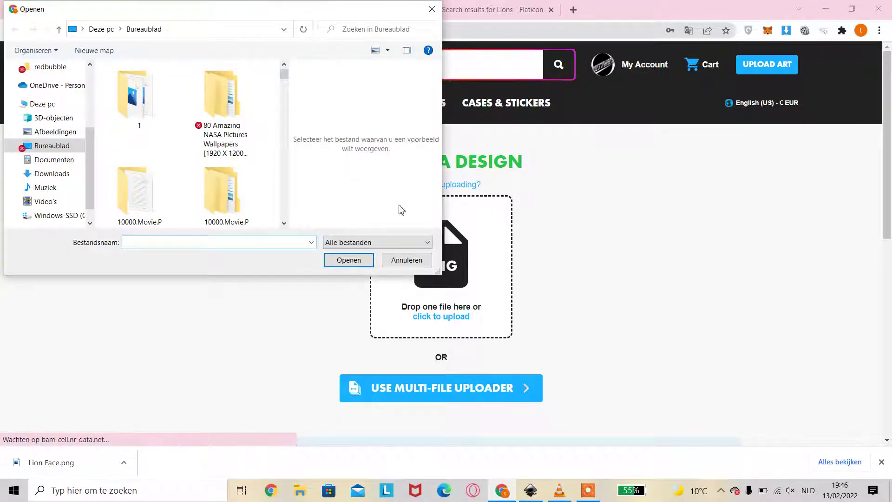
{"action": "type", "text": "LION"}
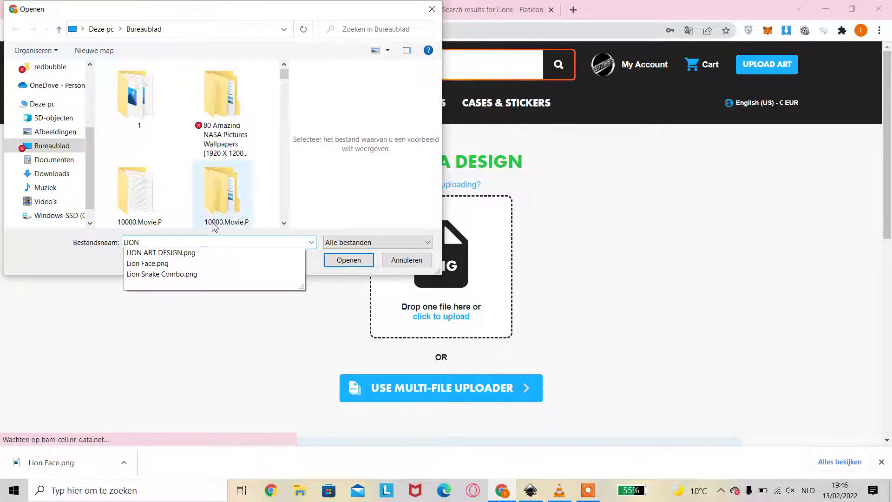
{"action": "left_click", "coordinate": [192, 252]}
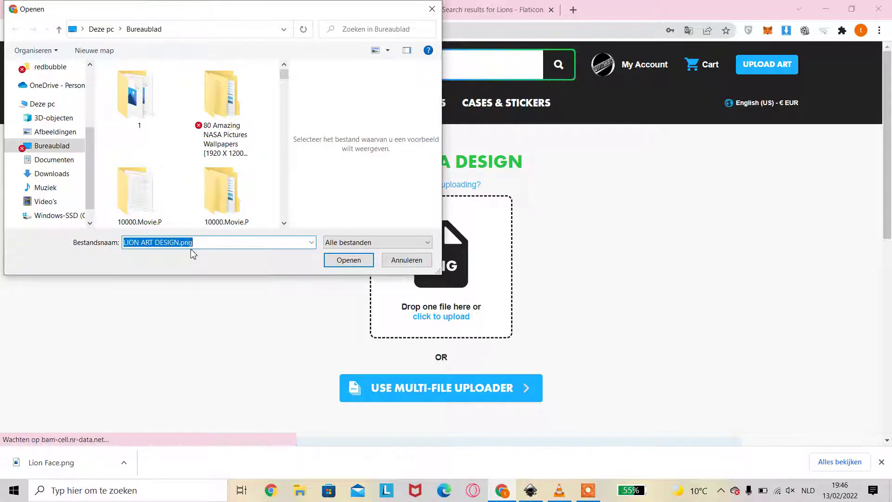
{"action": "left_click", "coordinate": [354, 263]}
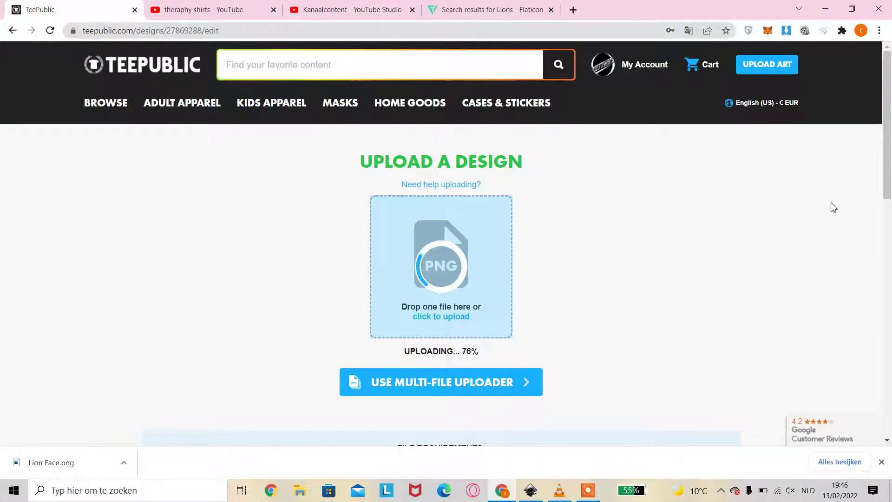
{"action": "mouse_move", "coordinate": [889, 117]}
{"action": "left_mouse_down"}
{"action": "mouse_move", "coordinate": [889, 240]}
{"action": "mouse_move", "coordinate": [891, 168]}
{"action": "left_mouse_up"}
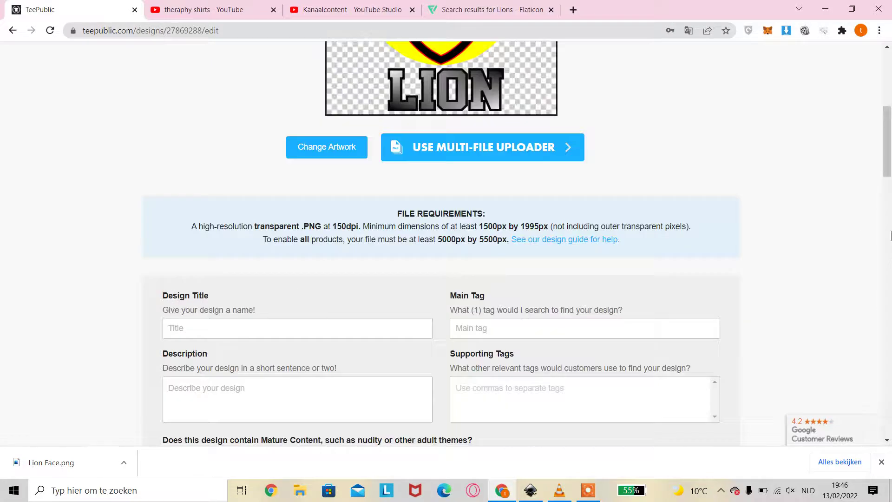
{"action": "left_click_drag", "start_coordinate": [887, 158], "coordinate": [890, 116]}
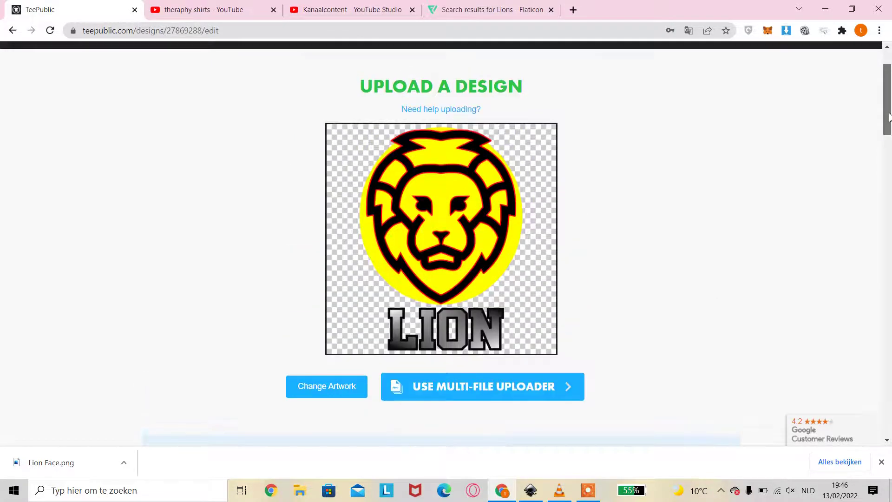
Step: Enter the design title 'Lion art design' and set the main tag to lion
{"action": "scroll", "coordinate": [475, 185], "scroll_direction": "down", "scroll_amount": 8}
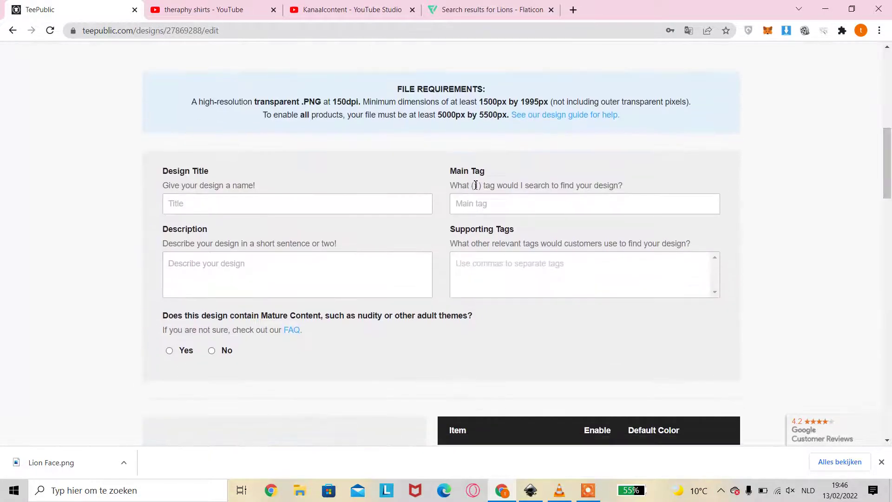
{"action": "left_click", "coordinate": [229, 208]}
{"action": "type", "text": "Lion art des"}
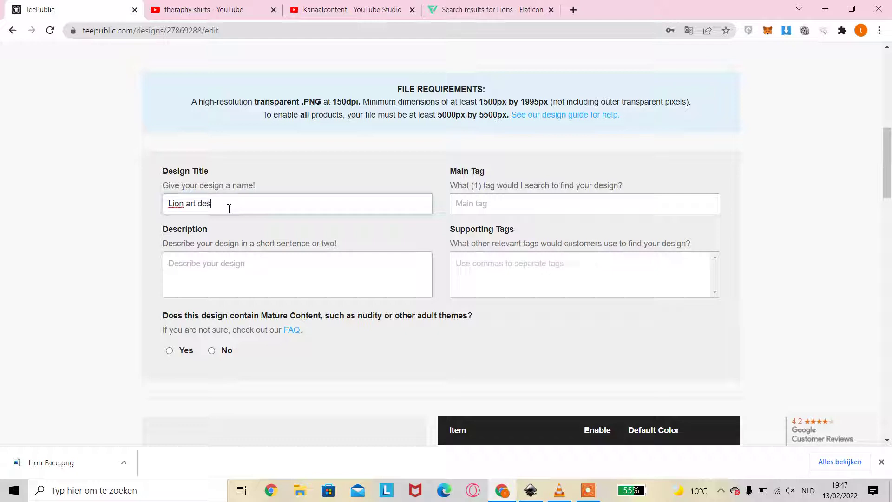
{"action": "type", "text": "ign"}
{"action": "left_click", "coordinate": [478, 208]}
{"action": "type", "text": "lion"}
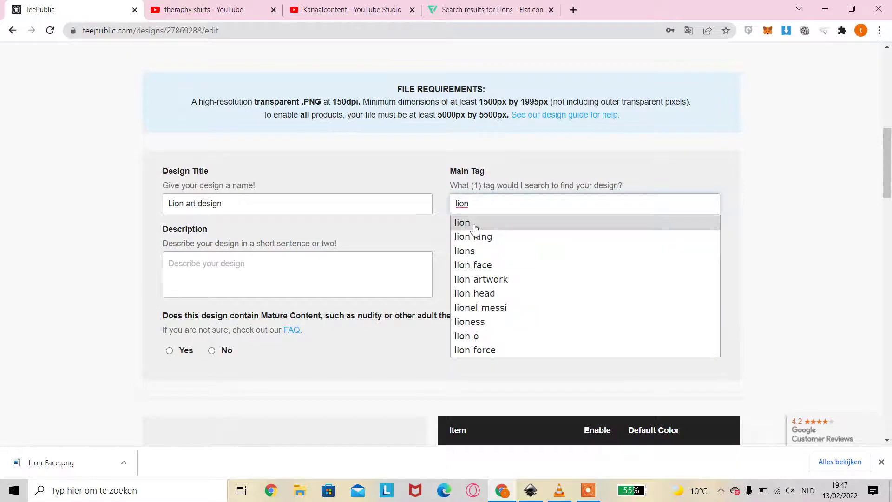
{"action": "left_click", "coordinate": [475, 228]}
Step: Add supporting tags animal, lion king, hakuna matata and simba from the suggestions
{"action": "left_click", "coordinate": [481, 268]}
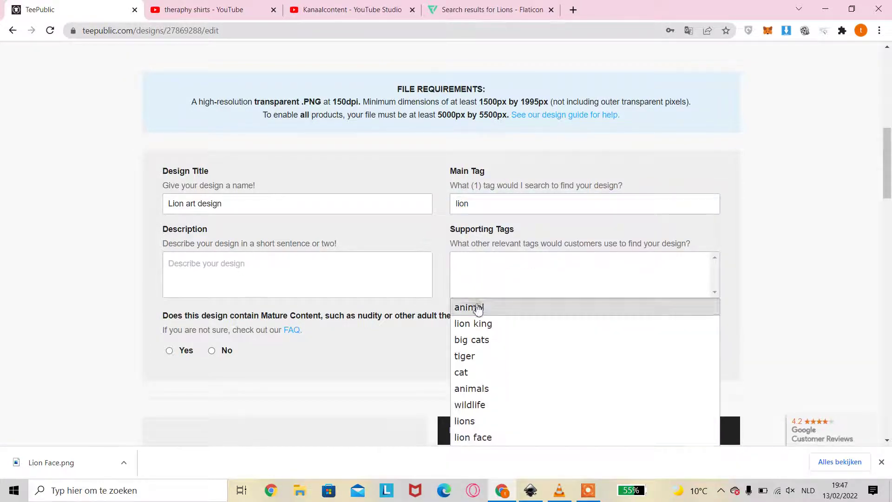
{"action": "left_click", "coordinate": [478, 308]}
{"action": "left_click", "coordinate": [481, 279]}
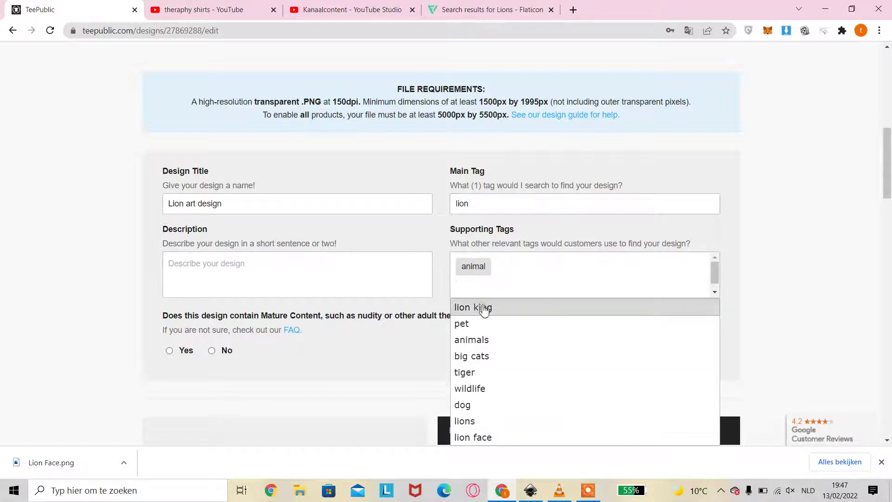
{"action": "left_click", "coordinate": [483, 308]}
{"action": "left_click", "coordinate": [485, 288]}
{"action": "left_click", "coordinate": [484, 308]}
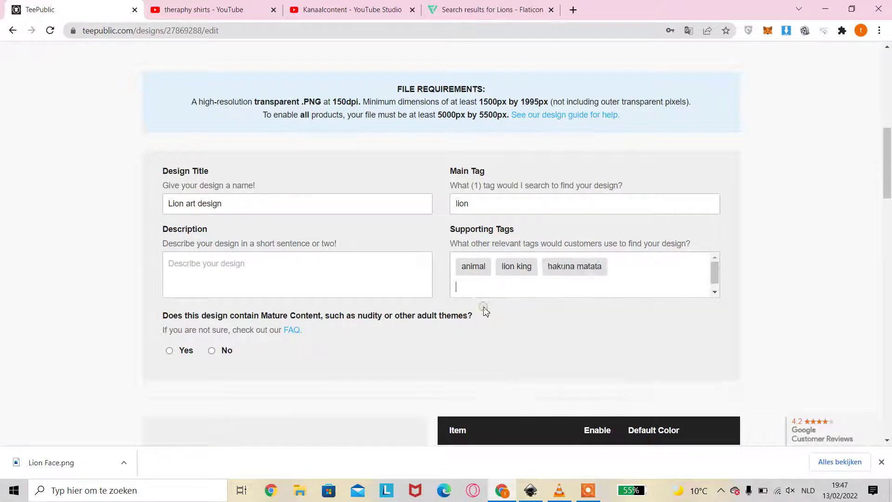
{"action": "left_click", "coordinate": [482, 292]}
{"action": "left_click", "coordinate": [482, 307]}
{"action": "type", "text": "simba"}
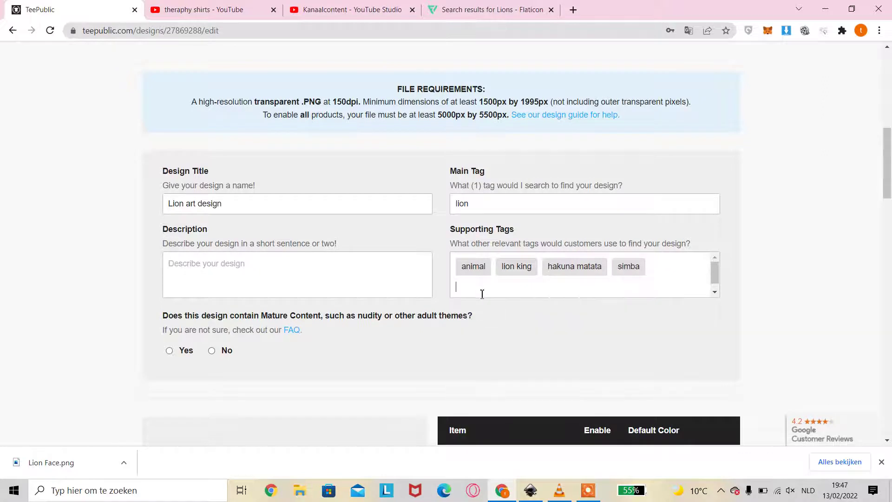
Step: Add supporting tags mufasa, lion artwork, disney, walt disney and lion face
{"action": "left_click", "coordinate": [484, 288]}
{"action": "left_click", "coordinate": [481, 308]}
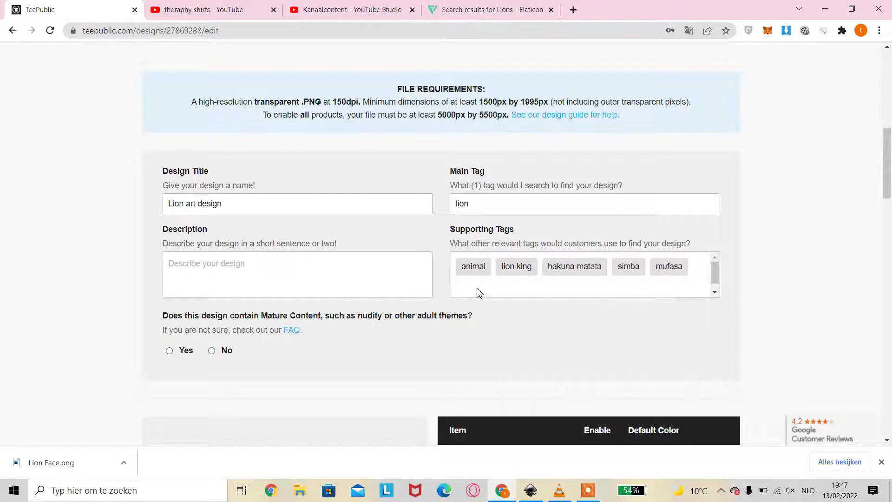
{"action": "left_click", "coordinate": [479, 291]}
{"action": "left_click", "coordinate": [480, 307]}
{"action": "type", "text": "lion artwork"}
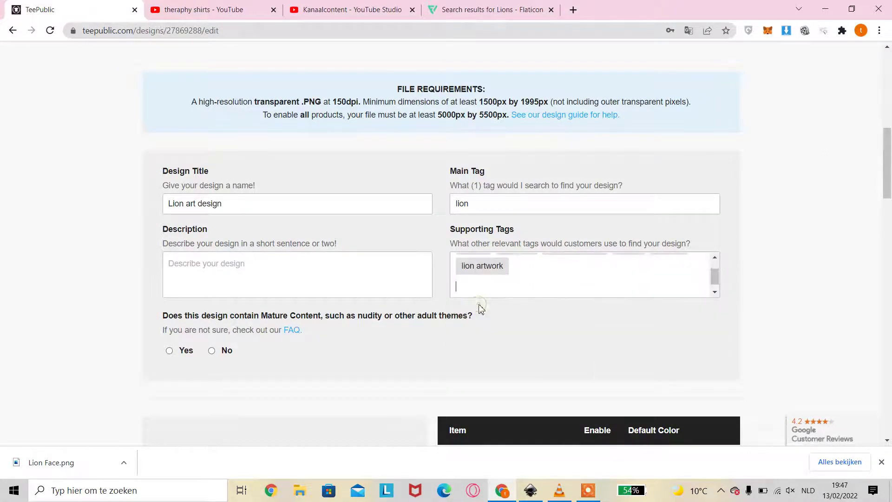
{"action": "left_click", "coordinate": [478, 289]}
{"action": "left_click", "coordinate": [470, 307]}
{"action": "type", "text": "disney"}
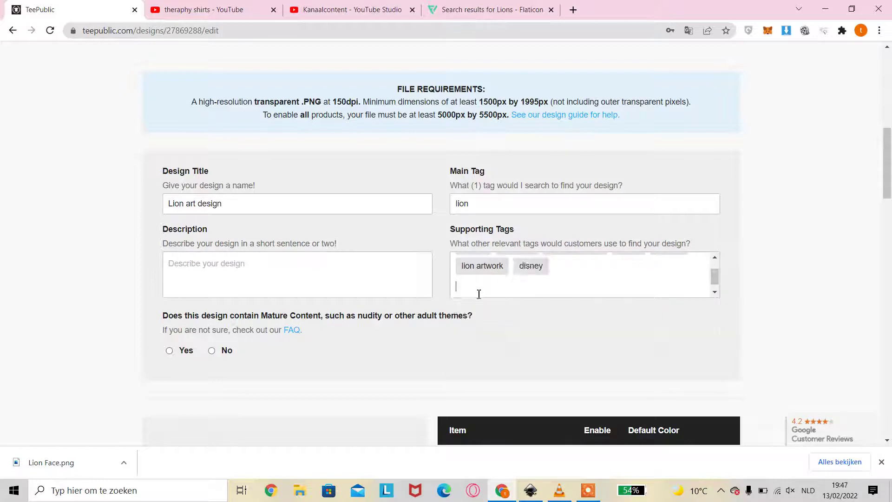
{"action": "left_click", "coordinate": [479, 291]}
{"action": "left_click", "coordinate": [478, 307]}
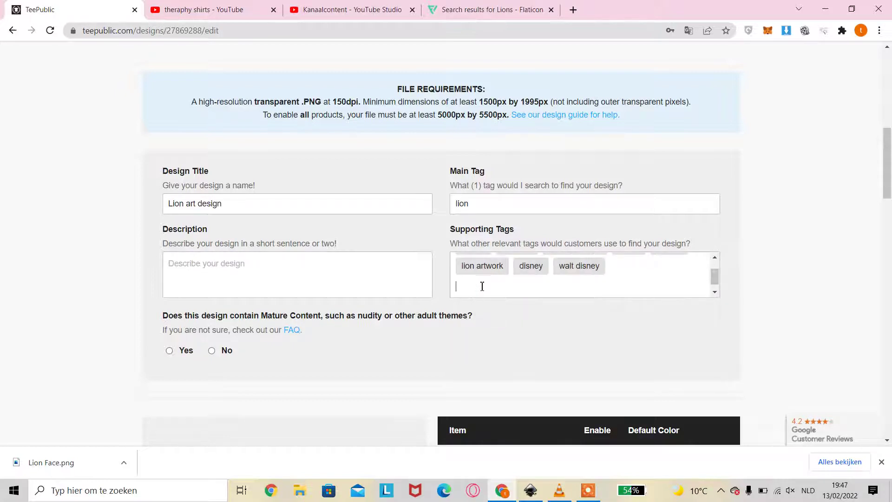
{"action": "left_click", "coordinate": [482, 285]}
{"action": "left_click", "coordinate": [479, 308]}
{"action": "type", "text": "lion face"}
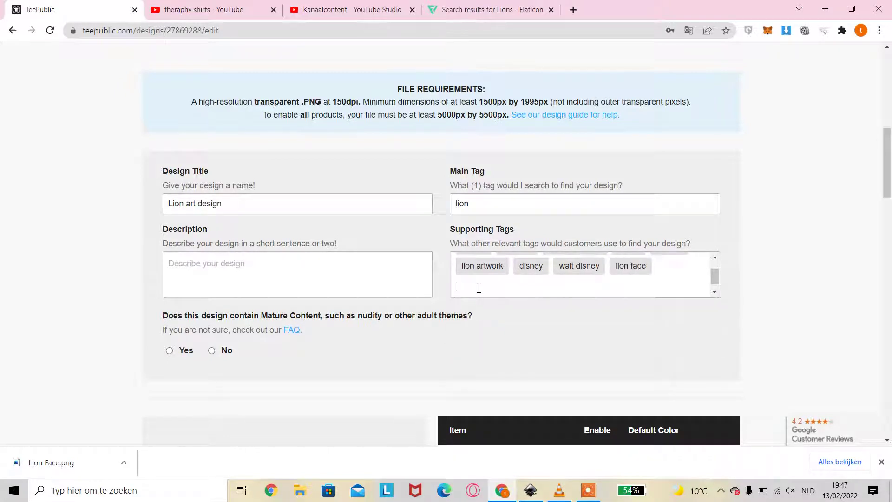
Step: Add supporting tags big cats, tiger, wildlife, tiger face and tiger art
{"action": "left_click", "coordinate": [479, 288]}
{"action": "left_click", "coordinate": [479, 307]}
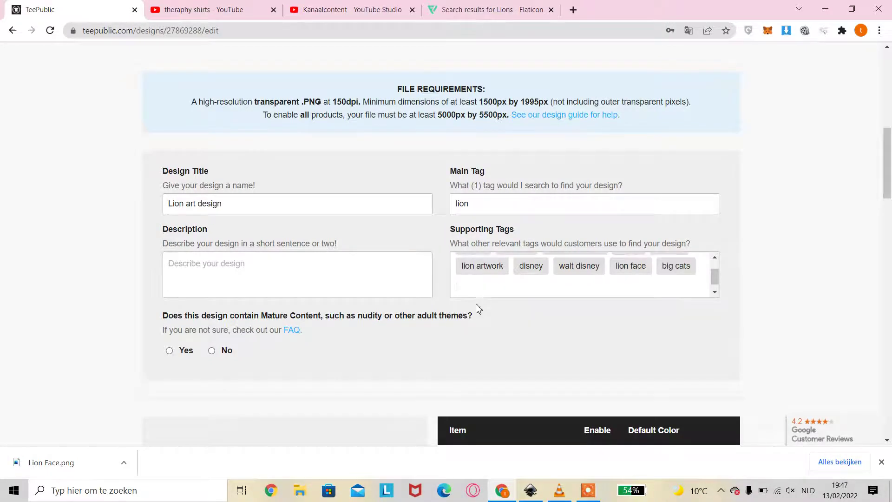
{"action": "left_click", "coordinate": [478, 289]}
{"action": "left_click", "coordinate": [474, 307]}
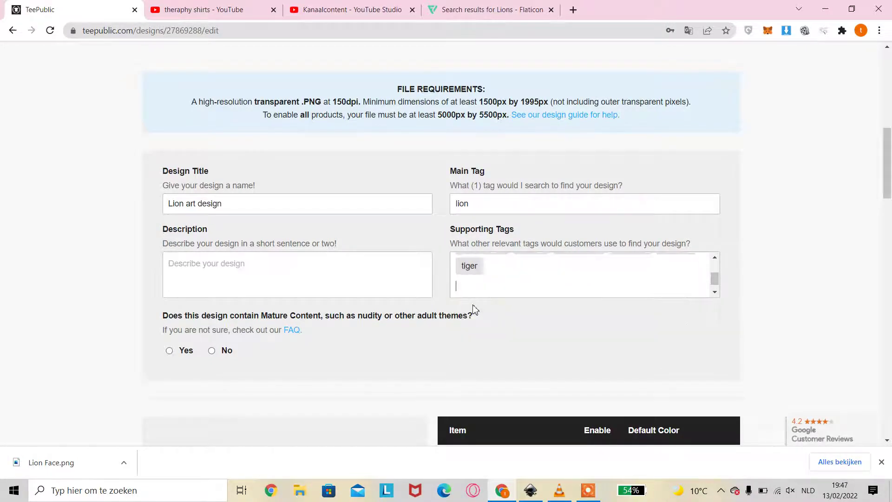
{"action": "left_click", "coordinate": [474, 289]}
{"action": "left_click", "coordinate": [478, 307]}
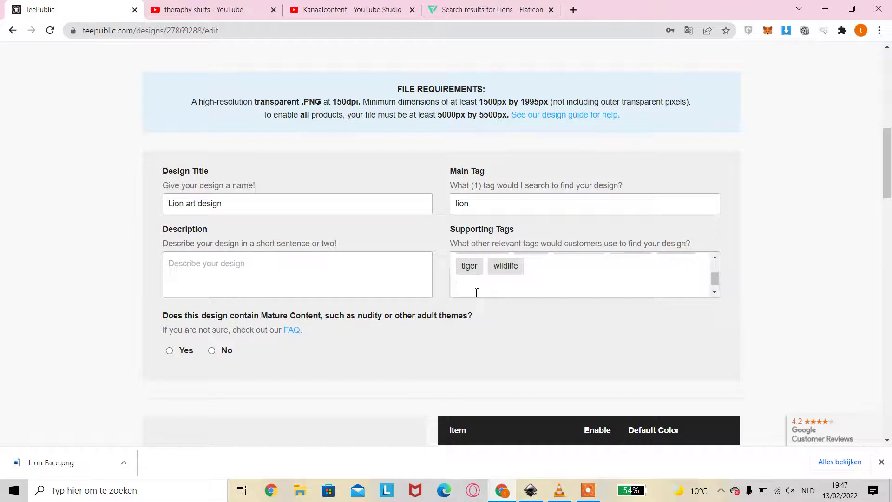
{"action": "left_click", "coordinate": [477, 289]}
{"action": "left_click", "coordinate": [477, 306]}
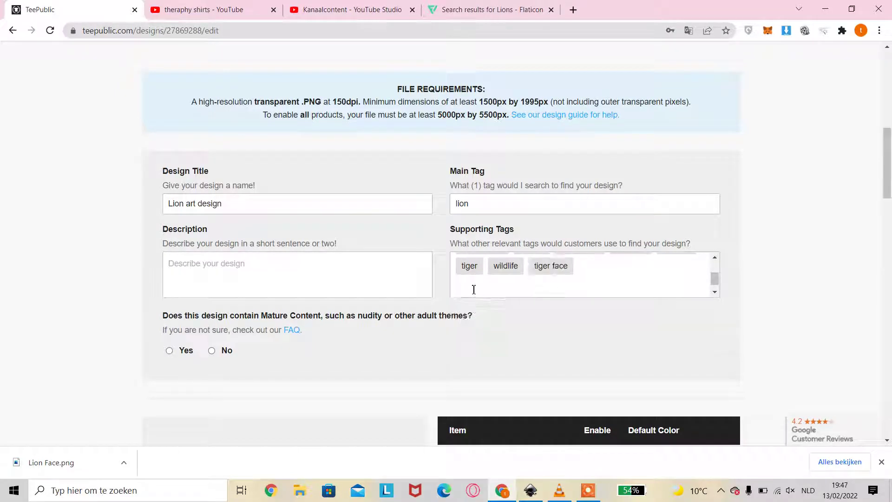
{"action": "left_click", "coordinate": [473, 289]}
{"action": "left_click", "coordinate": [474, 307]}
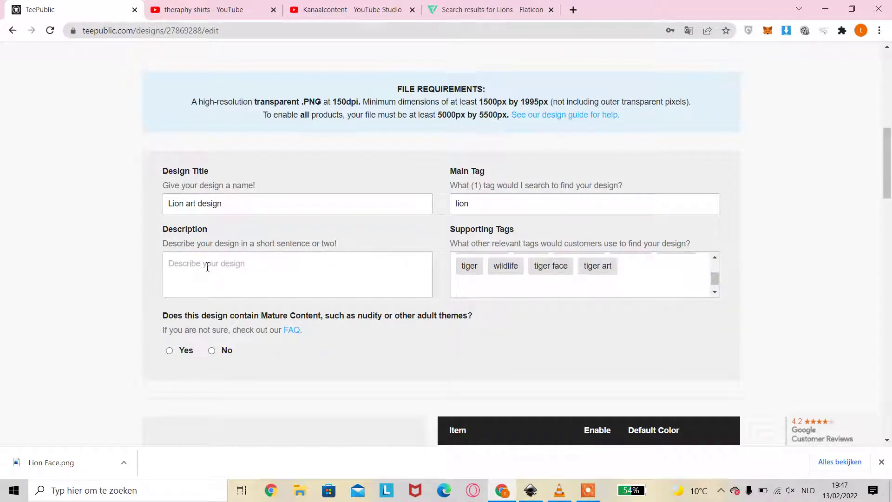
{"action": "left_click", "coordinate": [205, 265]}
Step: Write the description 'Lion art design great lion art work' and answer No to mature content
{"action": "type", "text": "L"}
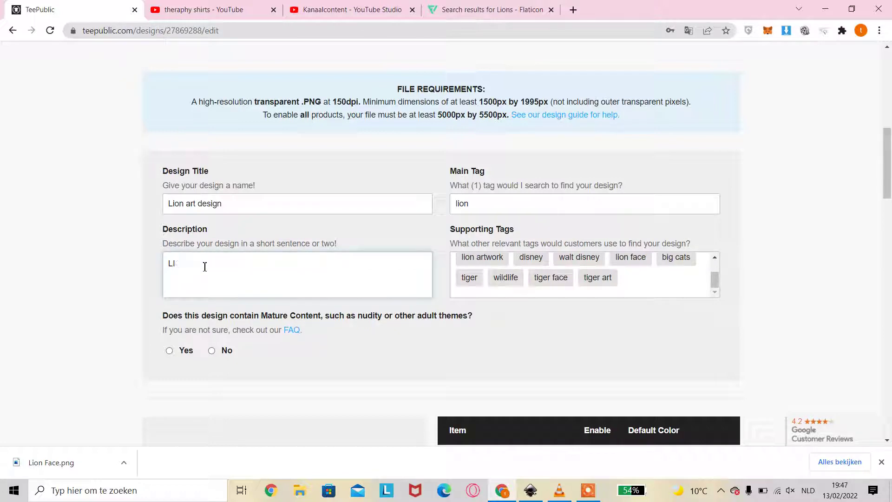
{"action": "key", "text": "BackSpace"}
{"action": "key", "text": "BackSpace"}
{"action": "key", "text": "Caps_Lock"}
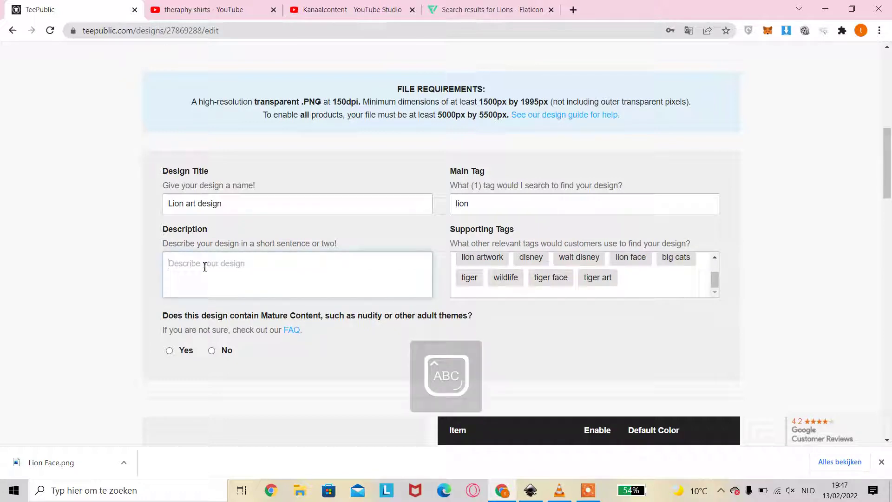
{"action": "key", "text": "Caps_Lock"}
{"action": "type", "text": "l"}
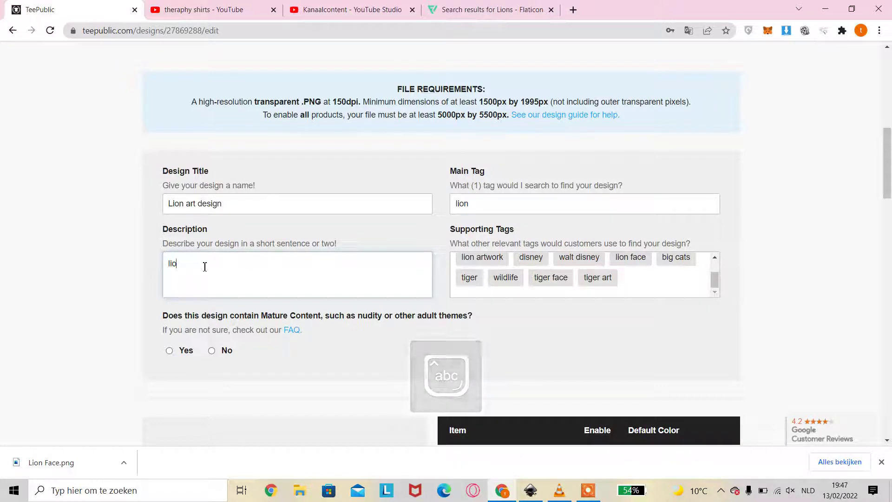
{"action": "key", "text": "BackSpace"}
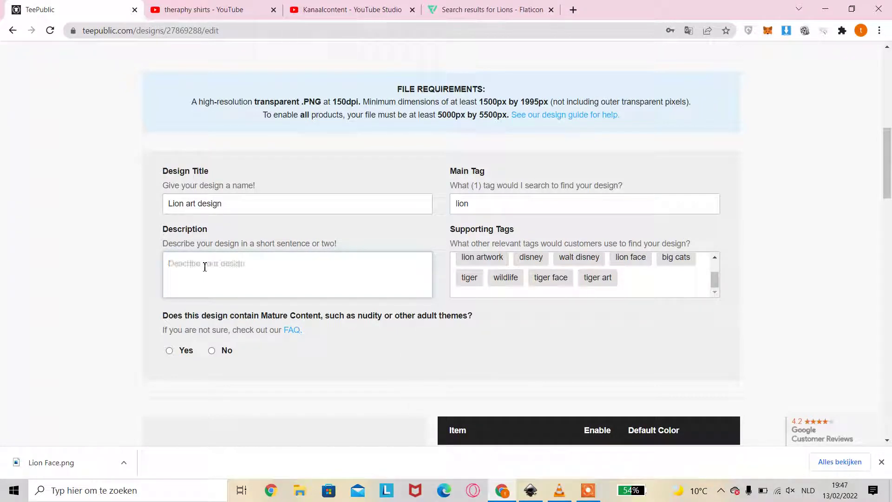
{"action": "type", "text": "Lion art design great lion"}
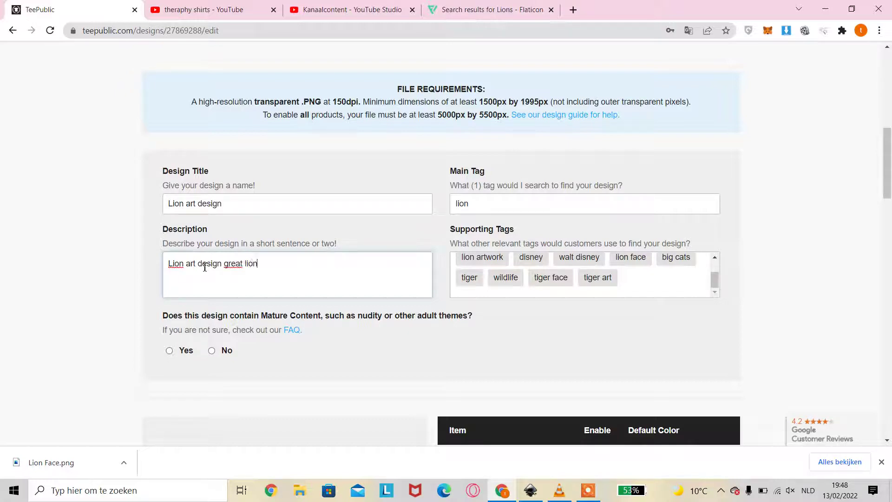
{"action": "type", "text": " art work"}
{"action": "left_click", "coordinate": [211, 351]}
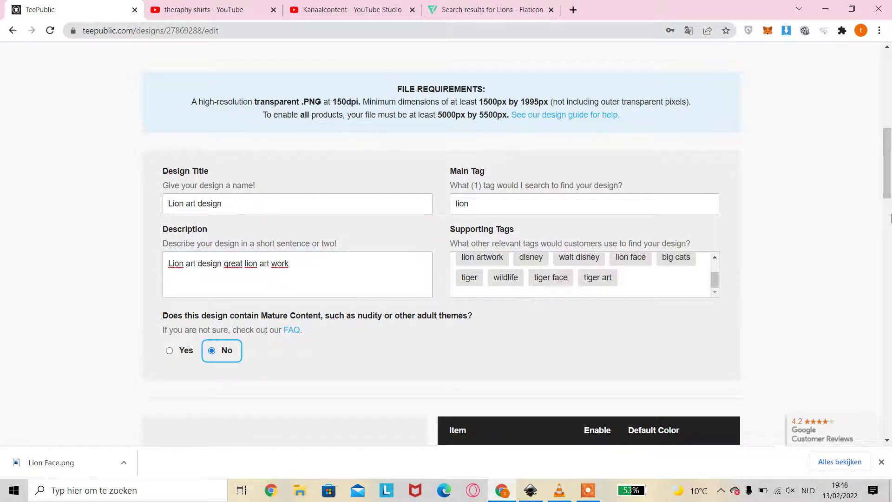
{"action": "scroll", "coordinate": [890, 228], "scroll_direction": "down", "scroll_amount": 8}
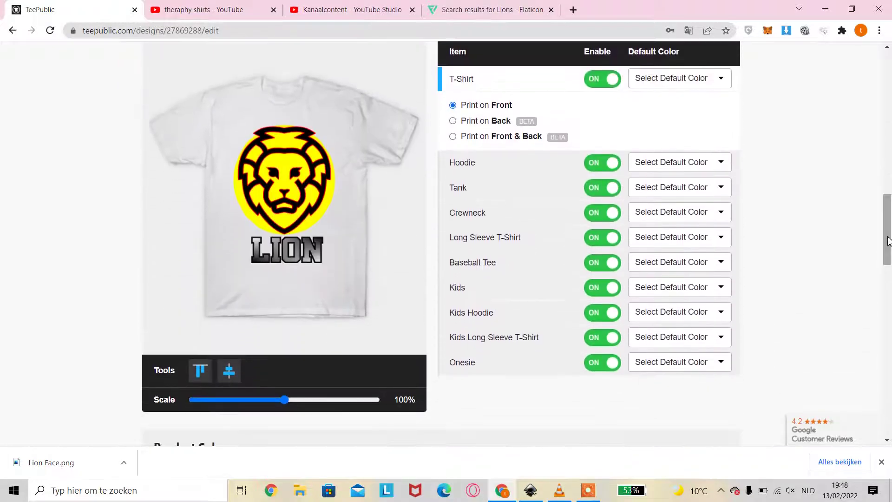
Step: Set White for the T-shirt and Vintage Heather for the hoodie, then shrink and raise the print
{"action": "left_click", "coordinate": [723, 83]}
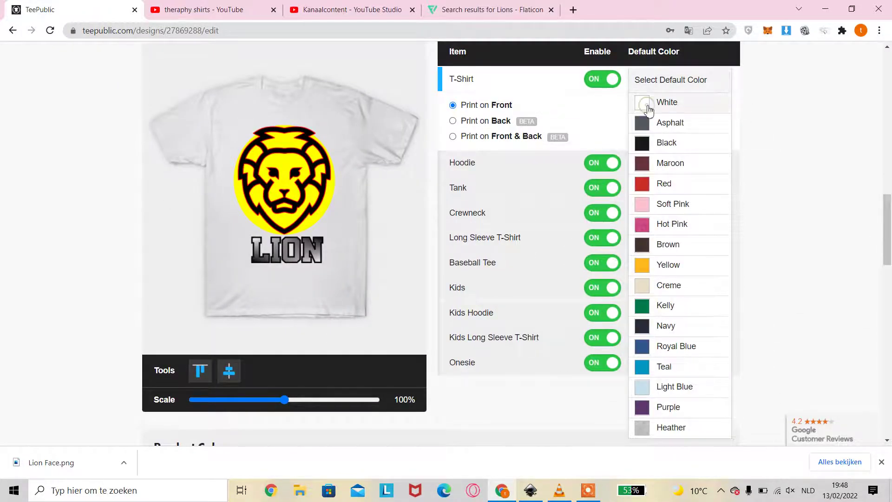
{"action": "left_click", "coordinate": [649, 110]}
{"action": "left_click", "coordinate": [710, 168]}
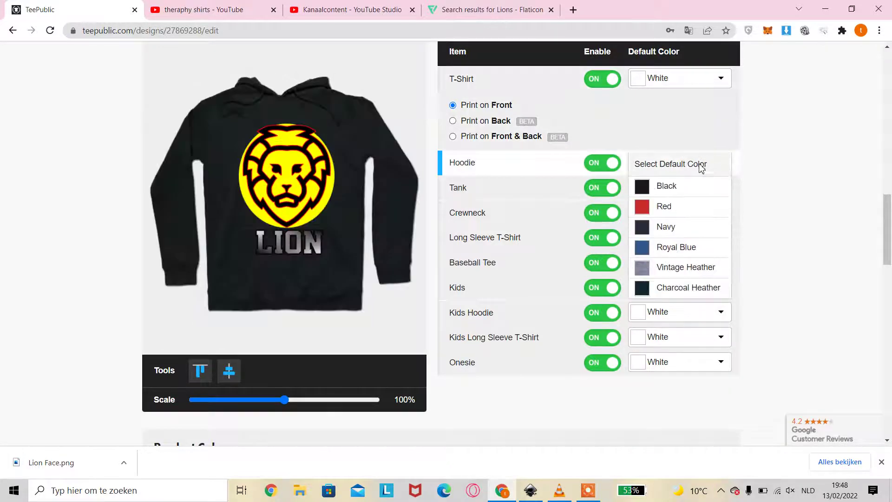
{"action": "left_click", "coordinate": [672, 268]}
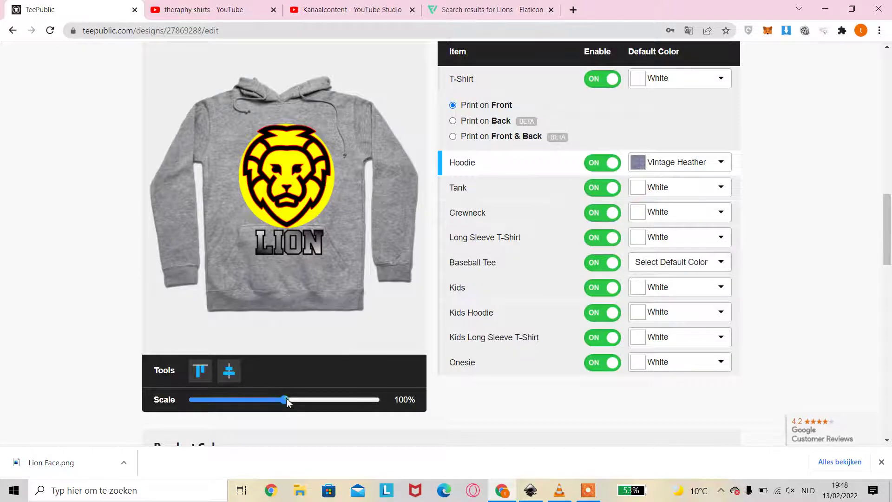
{"action": "left_click_drag", "start_coordinate": [287, 399], "coordinate": [251, 399]}
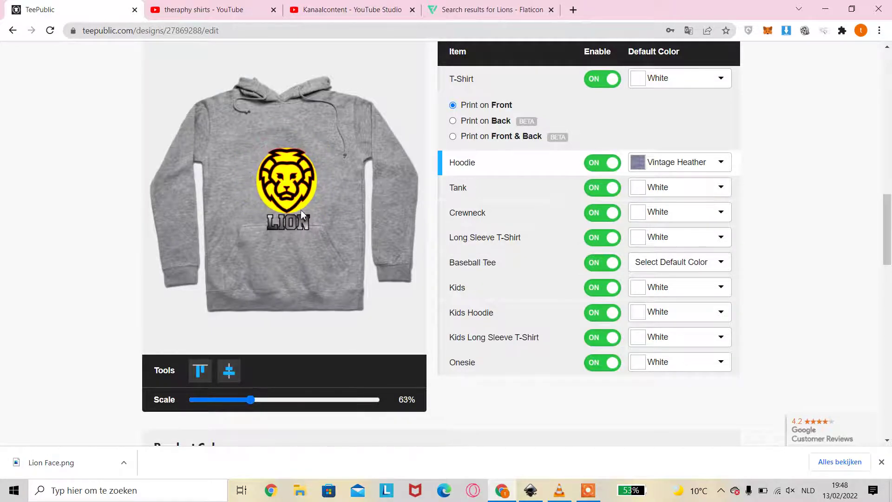
{"action": "left_click_drag", "start_coordinate": [301, 209], "coordinate": [301, 191]}
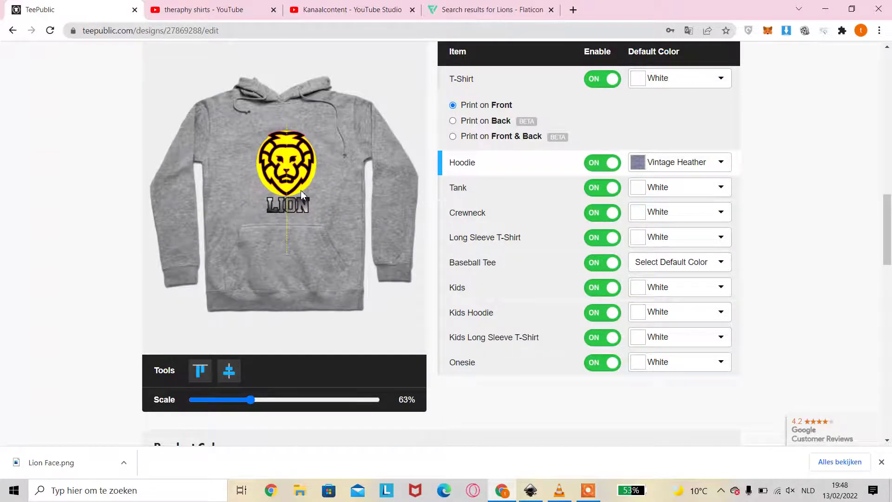
Step: Make White/Black the baseball tee's default colour and enlarge the lion print to 85%
{"action": "left_click", "coordinate": [727, 262]}
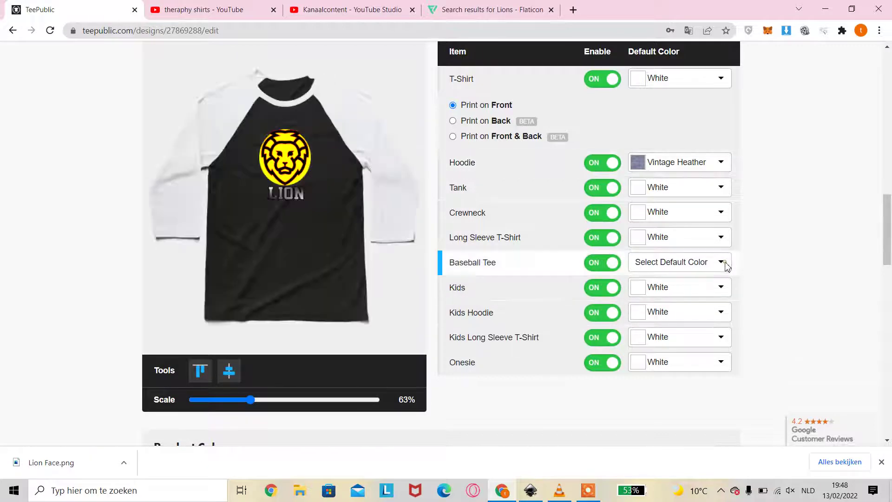
{"action": "left_click", "coordinate": [688, 306]}
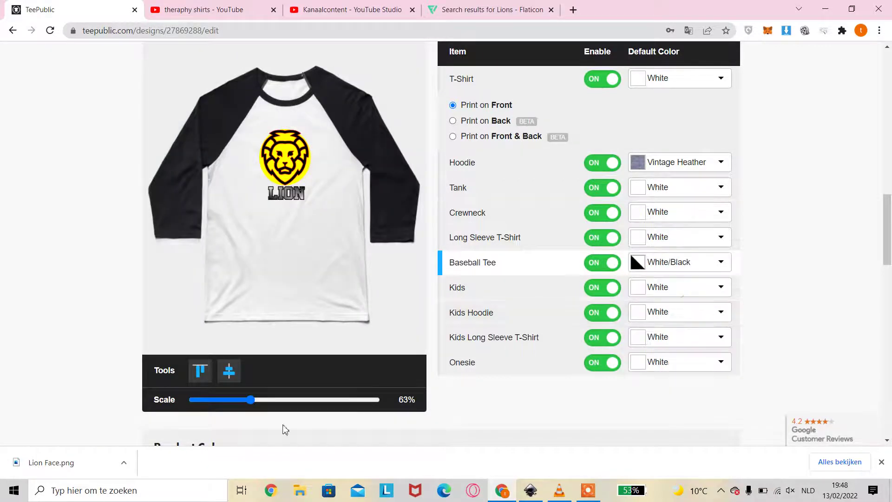
{"action": "left_click_drag", "start_coordinate": [251, 400], "coordinate": [271, 399]}
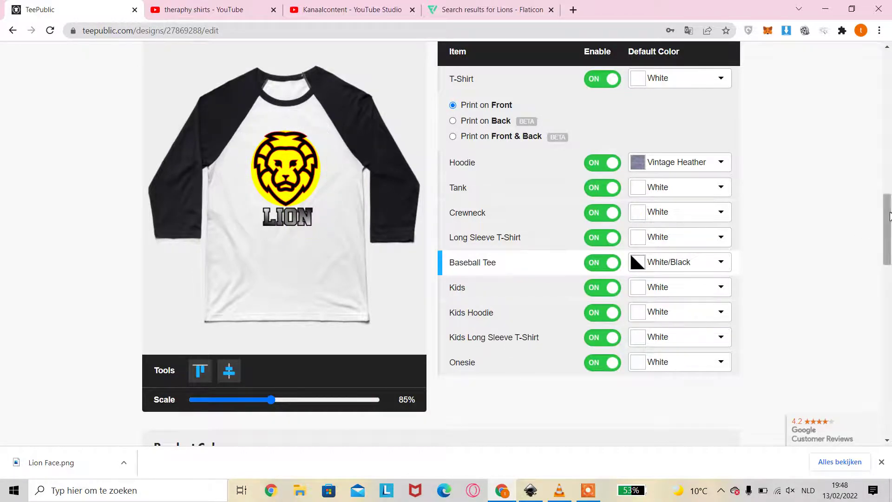
{"action": "scroll", "coordinate": [633, 94], "scroll_direction": "down", "scroll_amount": 10}
Step: Limit product colours to Light only and publish the lion design
{"action": "scroll", "coordinate": [612, 106], "scroll_direction": "up", "scroll_amount": 3}
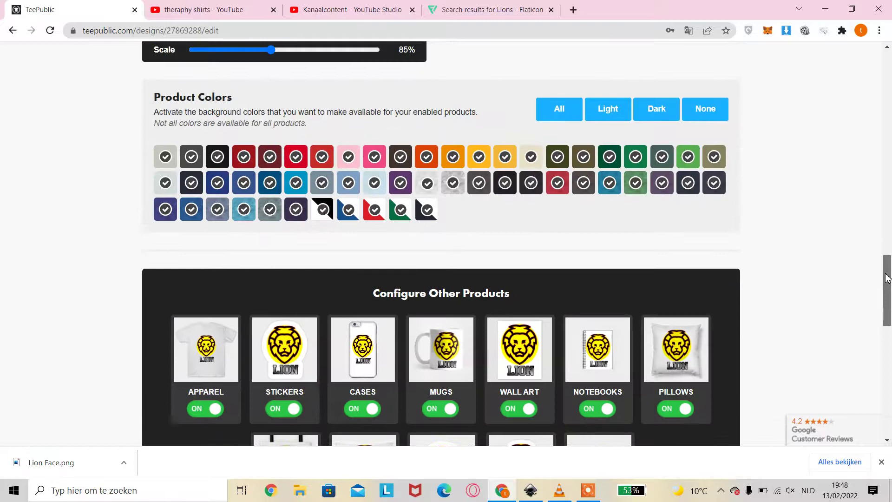
{"action": "left_click", "coordinate": [610, 106]}
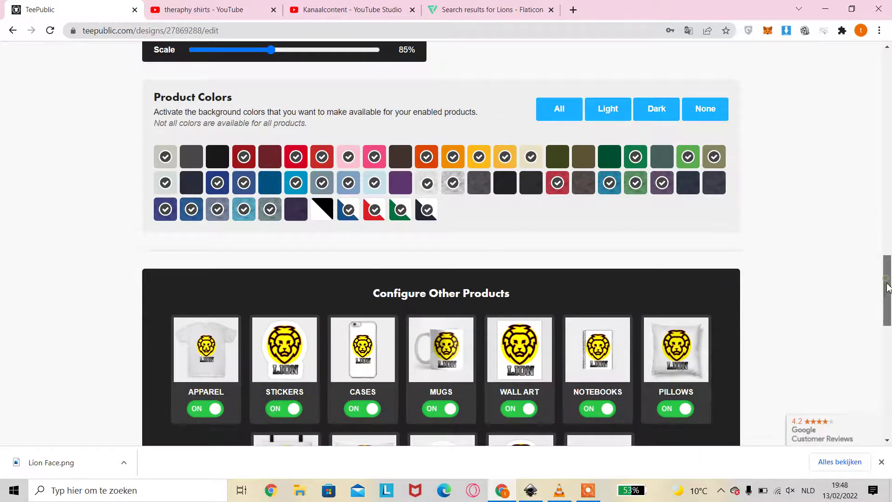
{"action": "left_click_drag", "start_coordinate": [888, 287], "coordinate": [887, 333]}
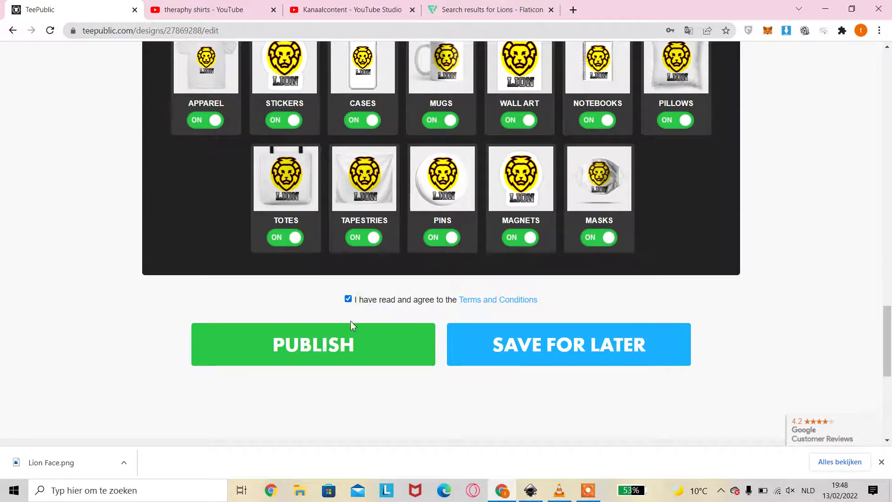
{"action": "left_click", "coordinate": [341, 345]}
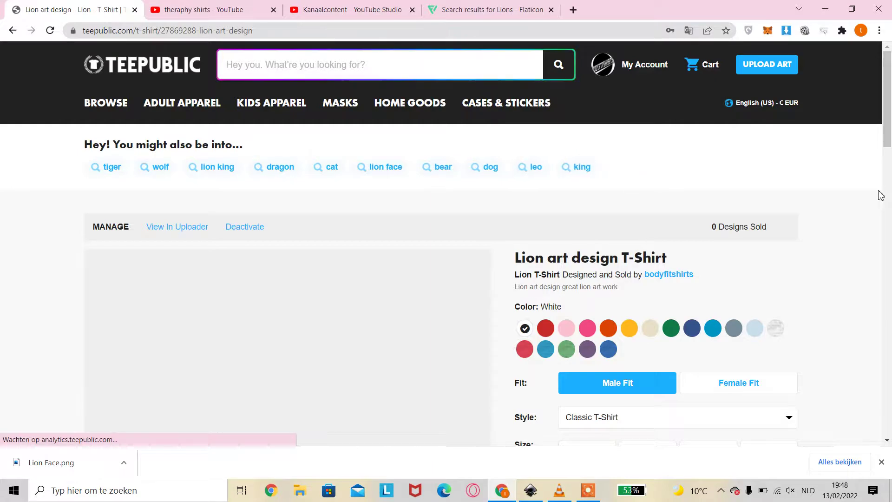
Step: Scroll the live listing to see the lion print on the white classic T-shirt
{"action": "mouse_move", "coordinate": [887, 108]}
{"action": "left_mouse_down"}
{"action": "mouse_move", "coordinate": [889, 180]}
{"action": "mouse_move", "coordinate": [888, 162]}
{"action": "left_mouse_up"}
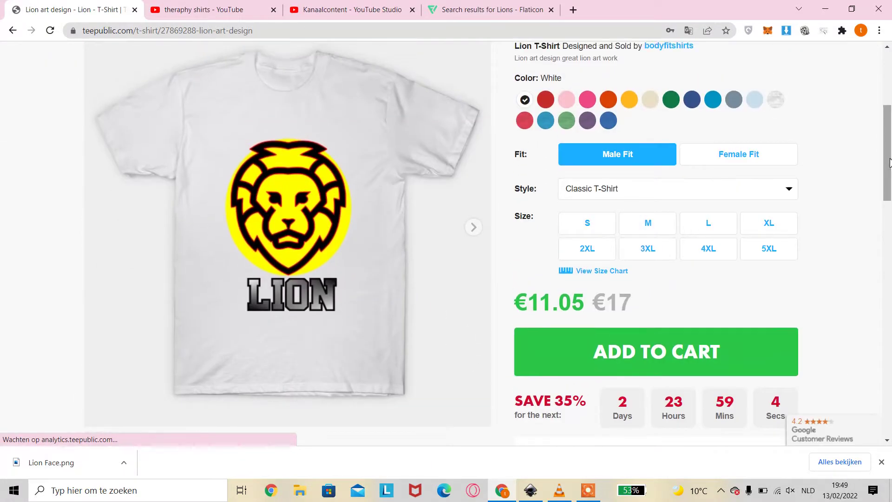